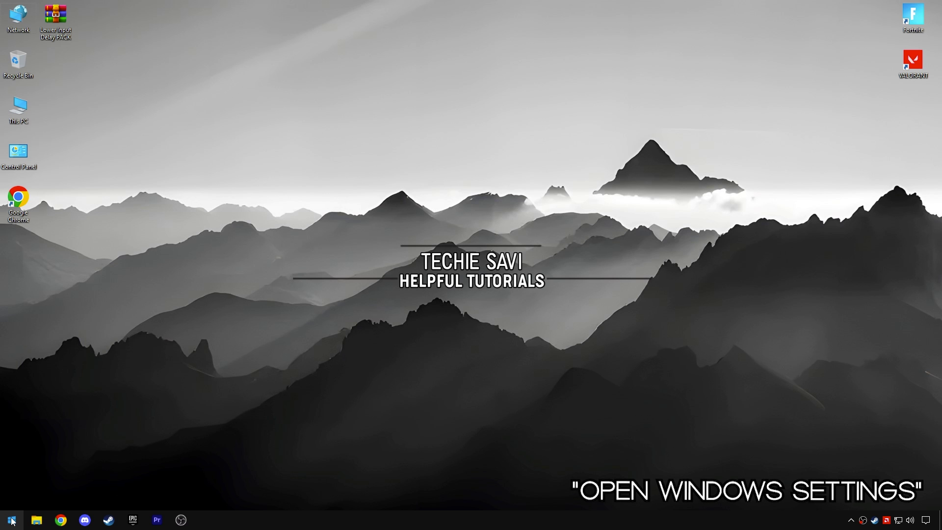
Open the additional mouse options from the Mouse page of the device settings in Windows Settings.
{"action": "left_click", "coordinate": [12, 521]}
{"action": "left_click", "coordinate": [45, 481]}
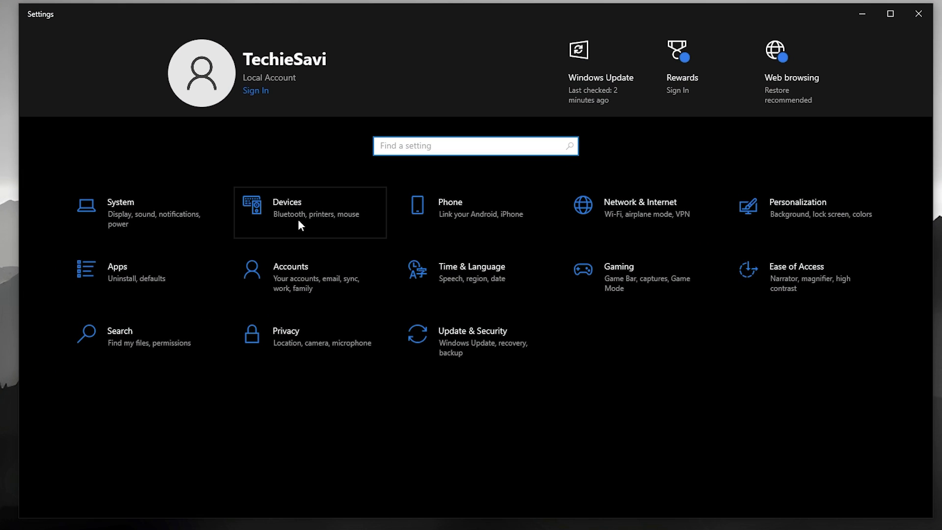
{"action": "left_click", "coordinate": [285, 211]}
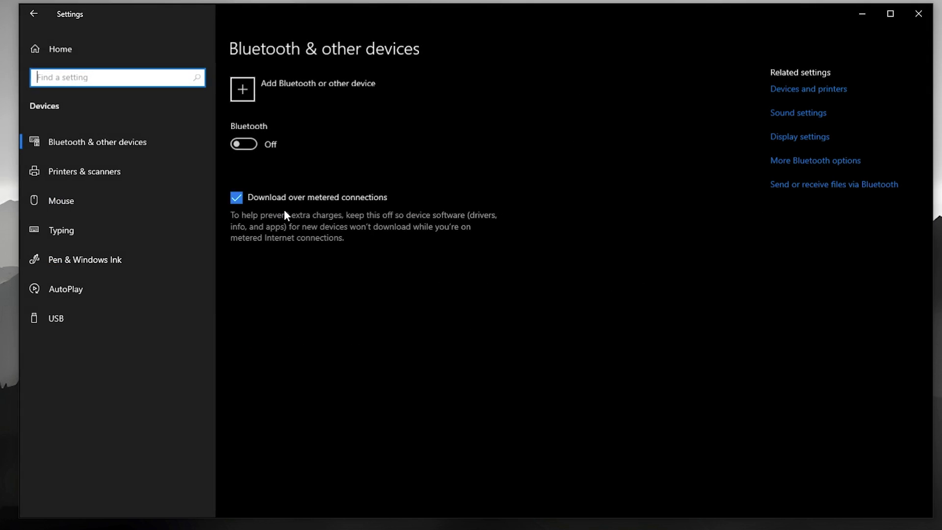
{"action": "left_click", "coordinate": [72, 202]}
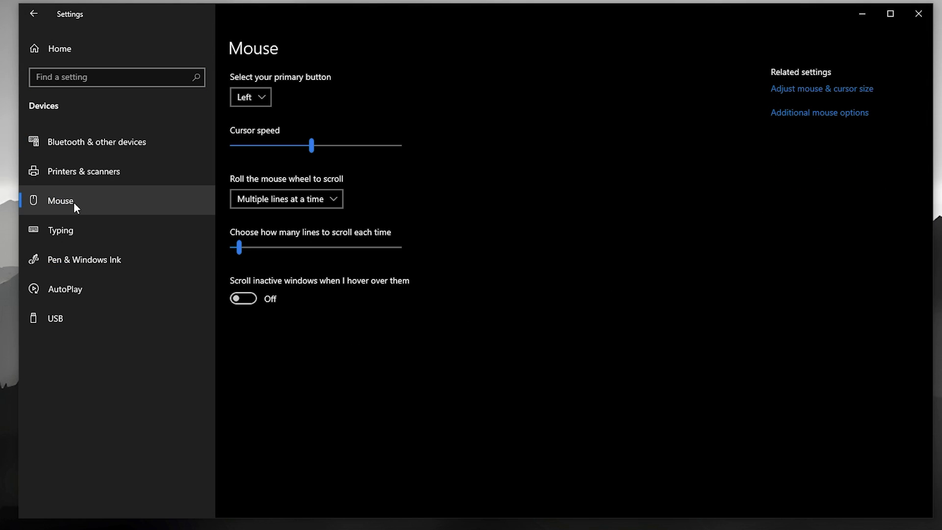
{"action": "left_click", "coordinate": [808, 113]}
{"action": "left_click_drag", "start_coordinate": [138, 55], "coordinate": [339, 79]}
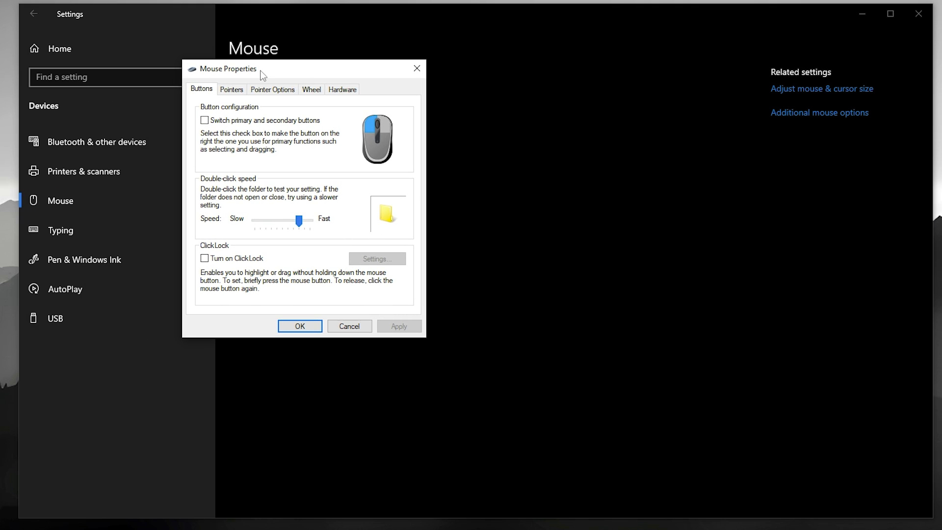
Check the pointer scheme and pointer motion options, accept the mouse properties, and close Windows Settings.
{"action": "left_click", "coordinate": [240, 91]}
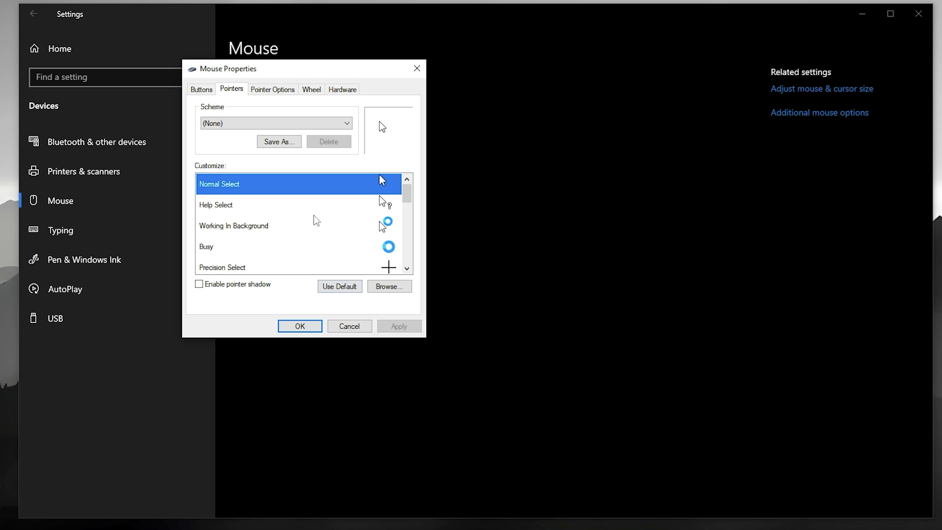
{"action": "left_click", "coordinate": [280, 91]}
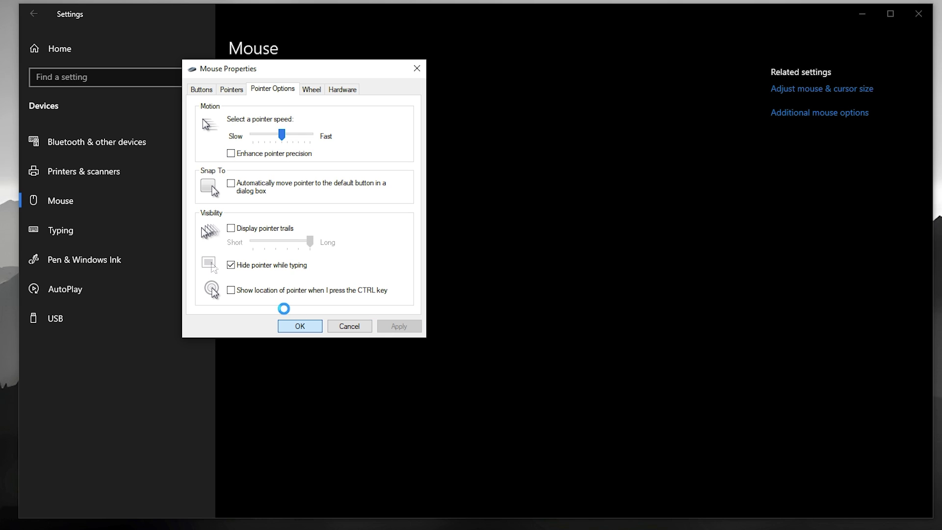
{"action": "left_click", "coordinate": [294, 325]}
{"action": "left_click", "coordinate": [67, 43]}
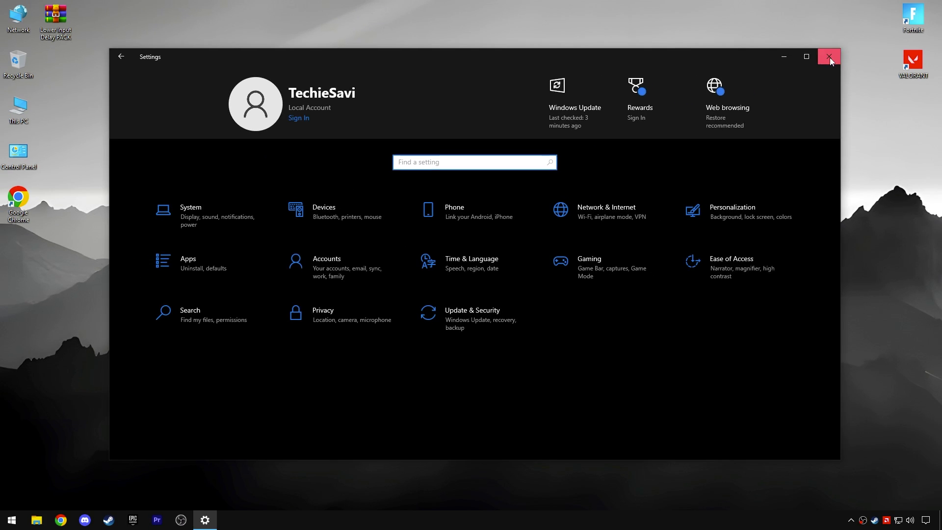
{"action": "left_click", "coordinate": [917, 15]}
Search Windows for "Keyboard" and open the Keyboard control panel properties.
{"action": "left_click", "coordinate": [12, 519]}
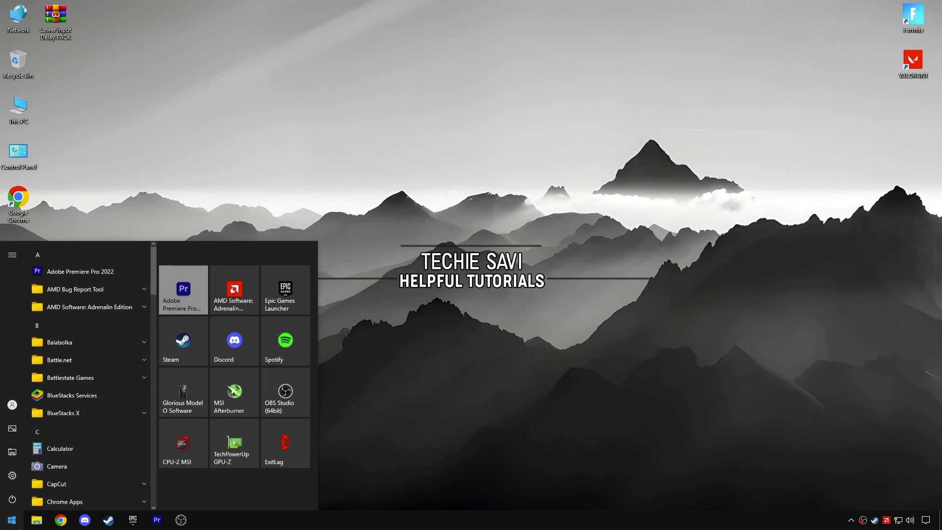
{"action": "type", "text": "Keyboard"}
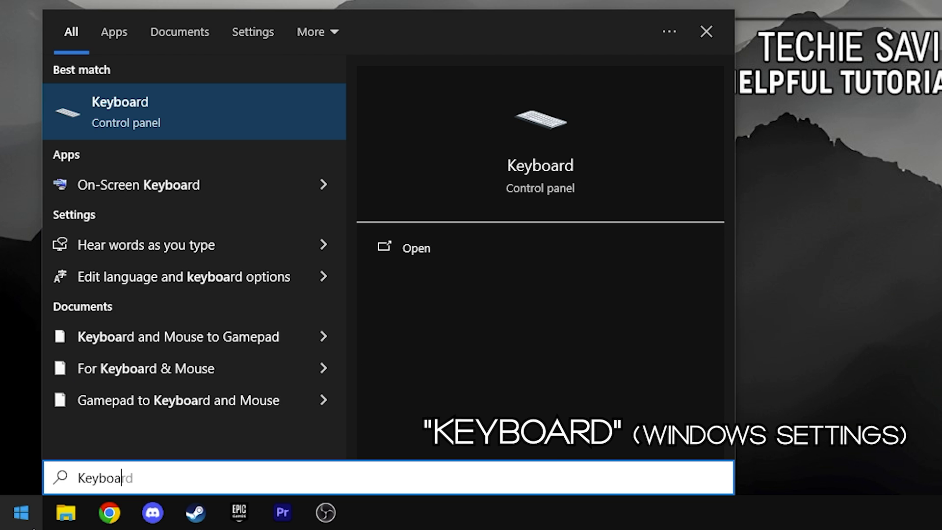
{"action": "left_click", "coordinate": [177, 113]}
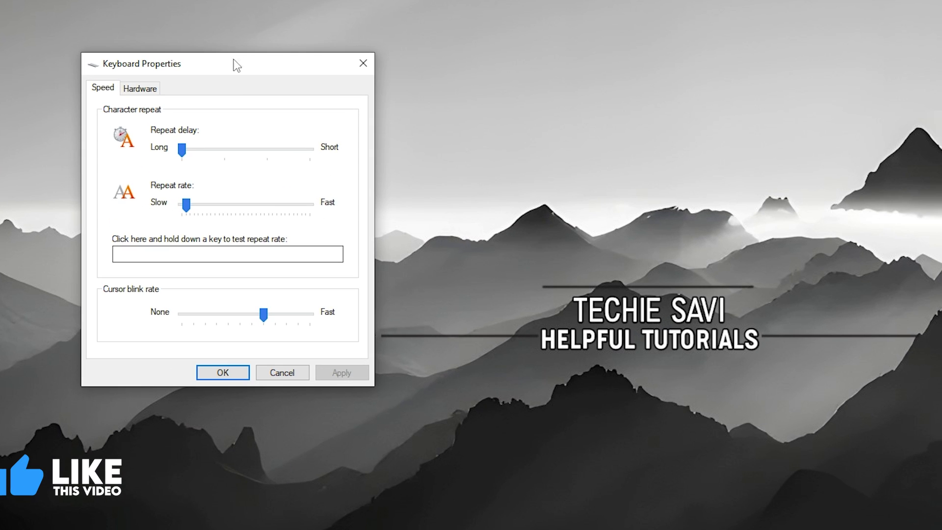
{"action": "left_click_drag", "start_coordinate": [236, 65], "coordinate": [293, 60]}
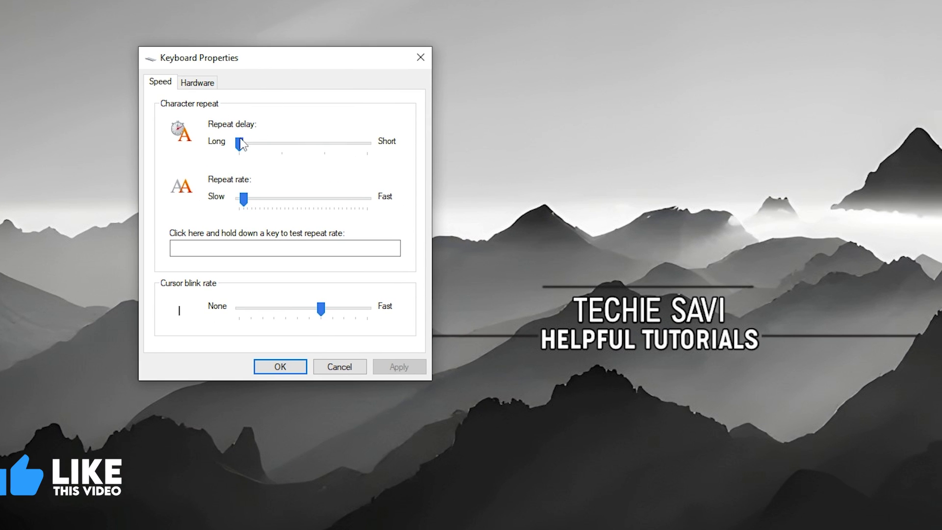
Set the keyboard repeat delay to Short and the repeat rate to Fast, and apply the changes.
{"action": "left_click_drag", "start_coordinate": [342, 145], "coordinate": [366, 144]}
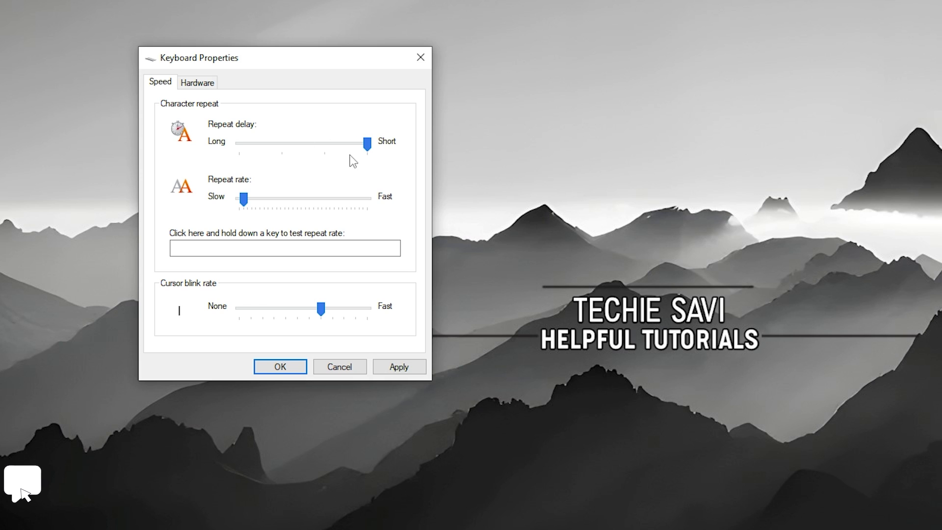
{"action": "left_click_drag", "start_coordinate": [245, 202], "coordinate": [305, 205]}
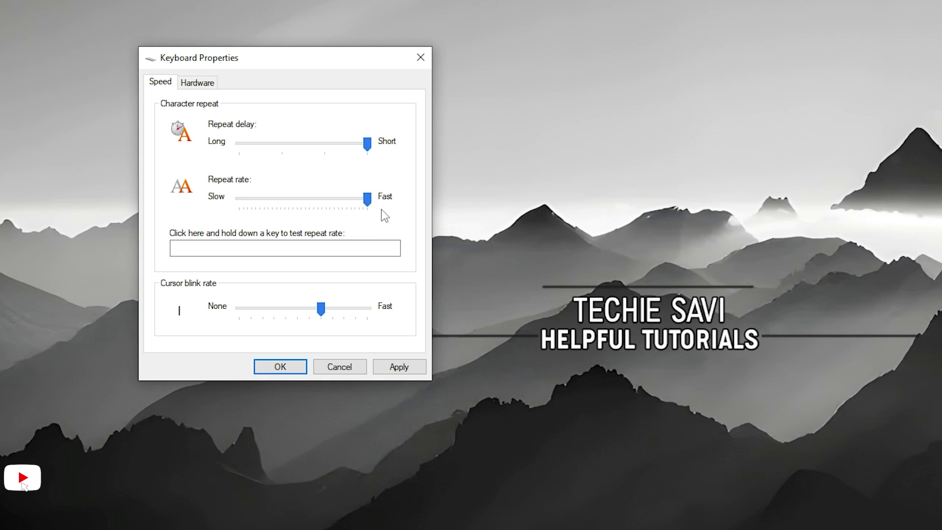
{"action": "left_click", "coordinate": [403, 372]}
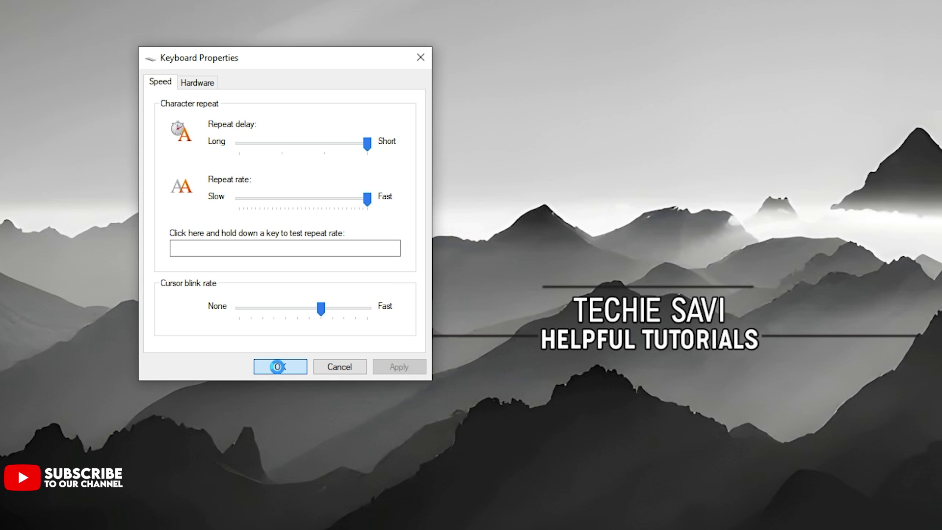
{"action": "left_click", "coordinate": [277, 367]}
Open the Searching Windows page in Windows Settings and check the Respect Device Power Mode Settings option under Indexer Performance.
{"action": "left_click", "coordinate": [11, 520]}
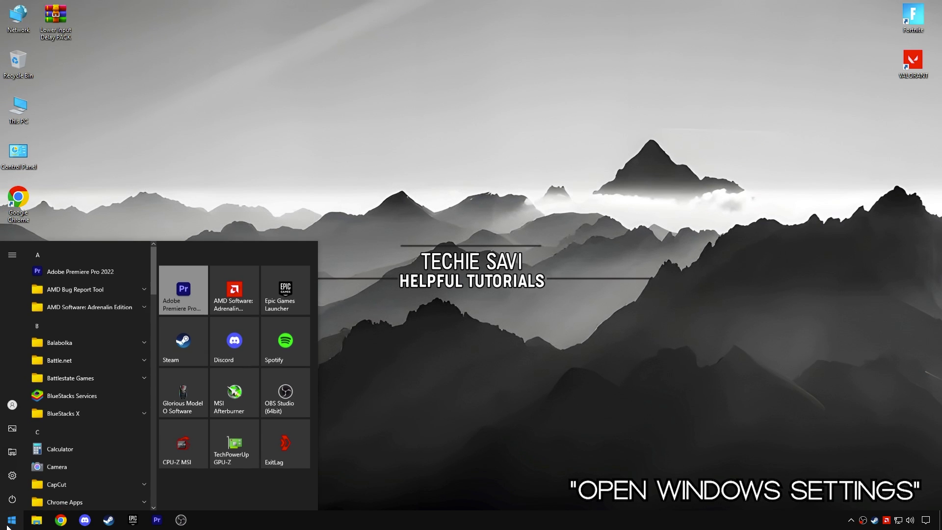
{"action": "left_click", "coordinate": [58, 475]}
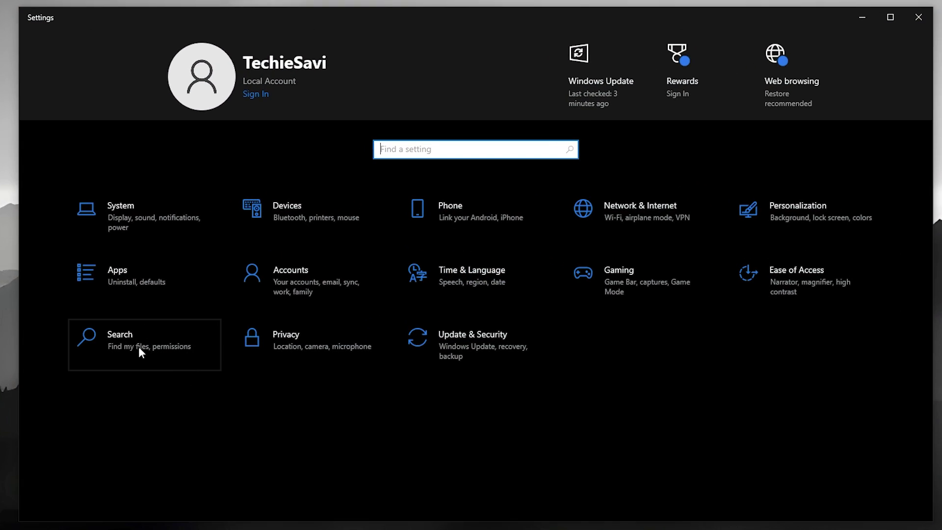
{"action": "left_click", "coordinate": [141, 345]}
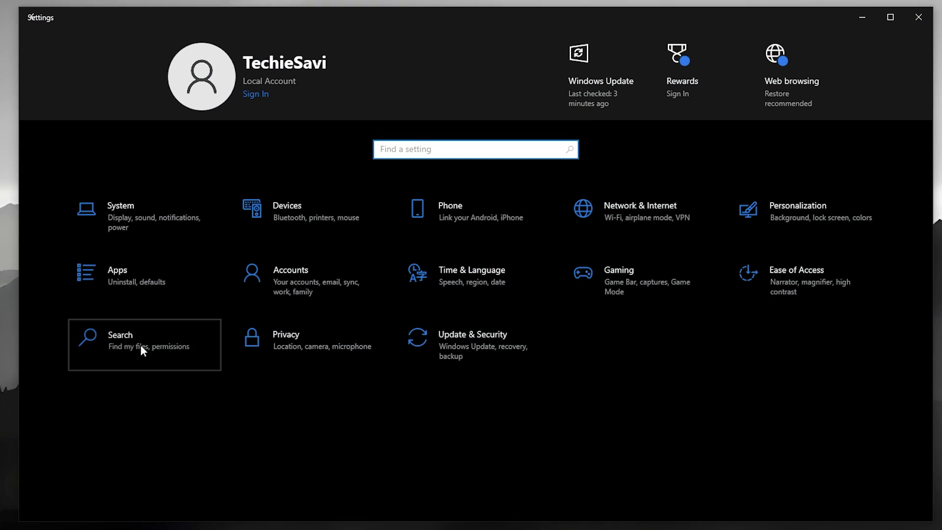
{"action": "left_click", "coordinate": [98, 176]}
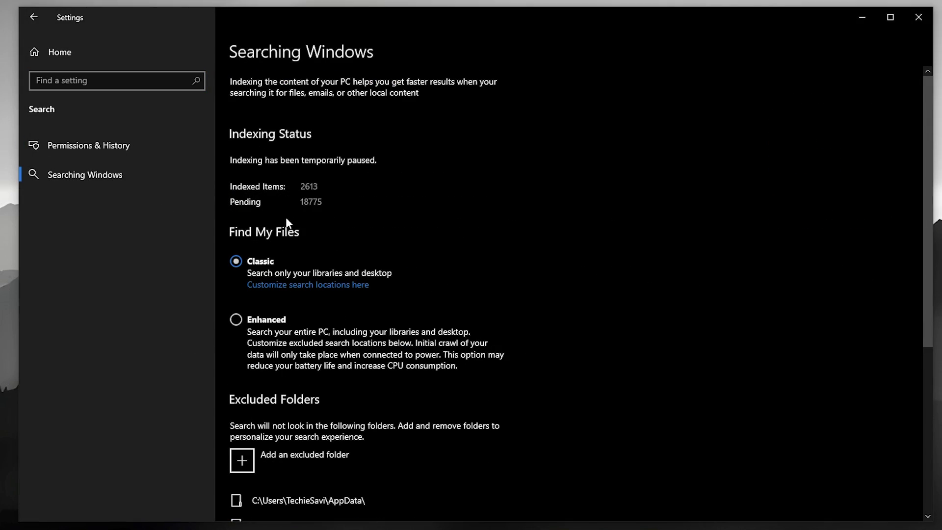
{"action": "scroll", "coordinate": [286, 217], "scroll_direction": "down", "scroll_amount": 6}
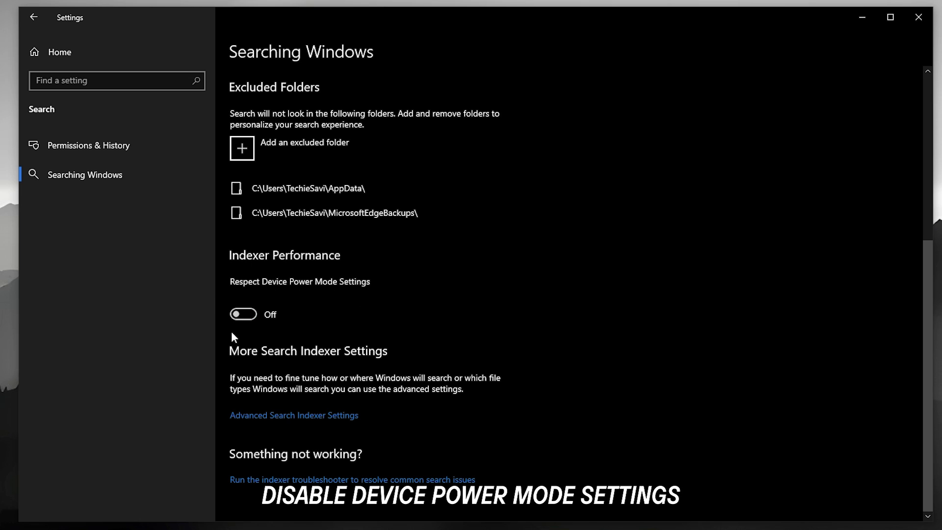
{"action": "scroll", "coordinate": [257, 318], "scroll_direction": "up", "scroll_amount": 1}
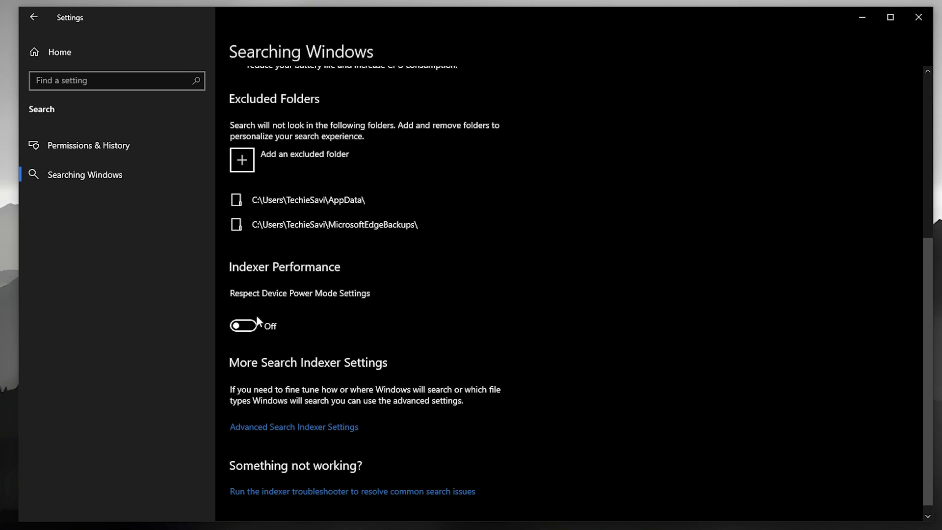
{"action": "scroll", "coordinate": [257, 321], "scroll_direction": "down", "scroll_amount": 1}
Open the advanced search indexer settings and pause indexing.
{"action": "left_click", "coordinate": [282, 423]}
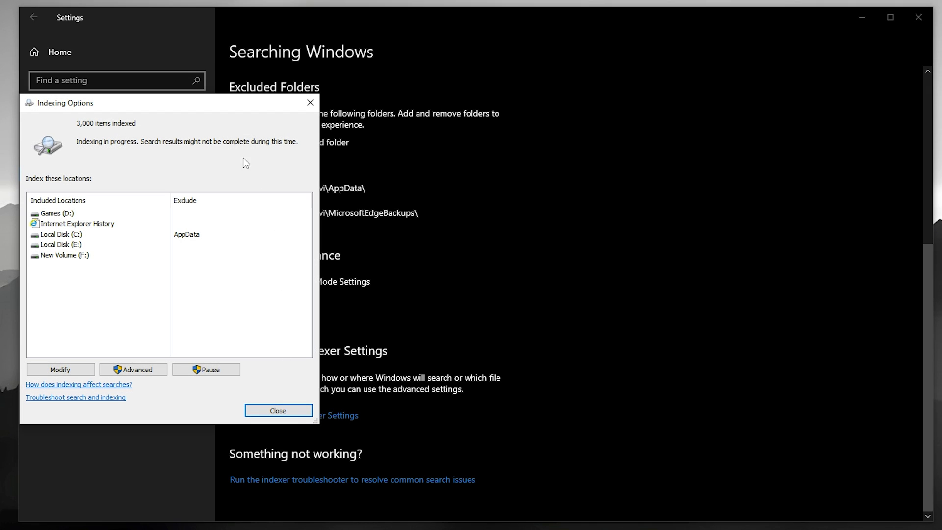
{"action": "left_click_drag", "start_coordinate": [202, 98], "coordinate": [282, 54]}
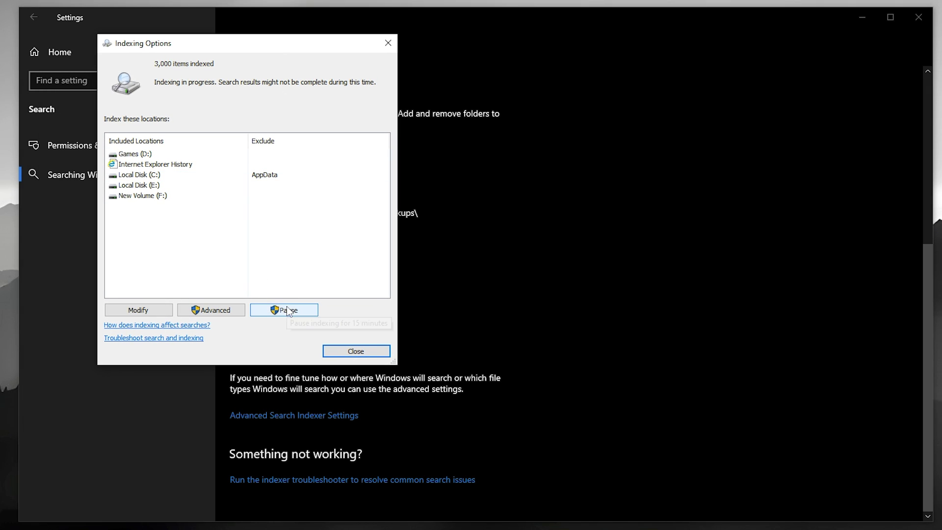
{"action": "left_click", "coordinate": [276, 313]}
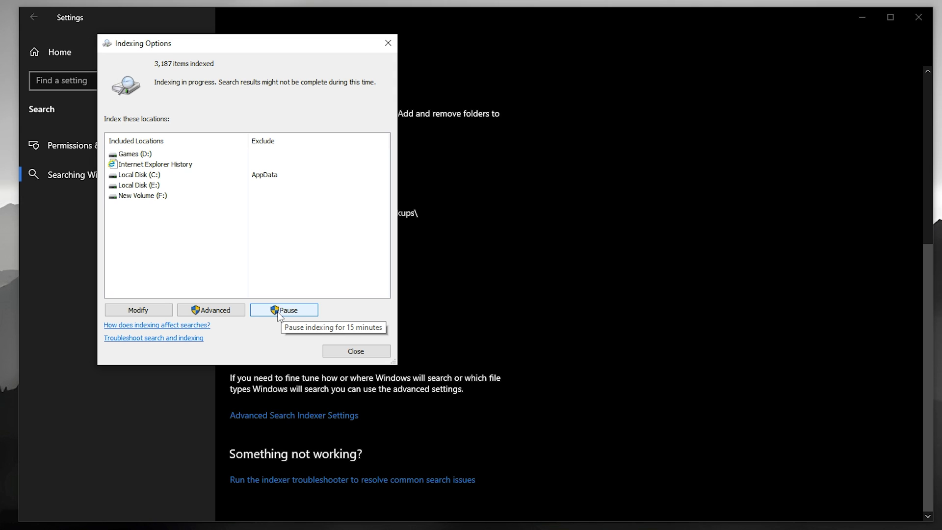
Deselect drives D:, C:, E: and F: from the indexed locations, keeping Internet Explorer History selected, and confirm.
{"action": "left_click", "coordinate": [164, 311]}
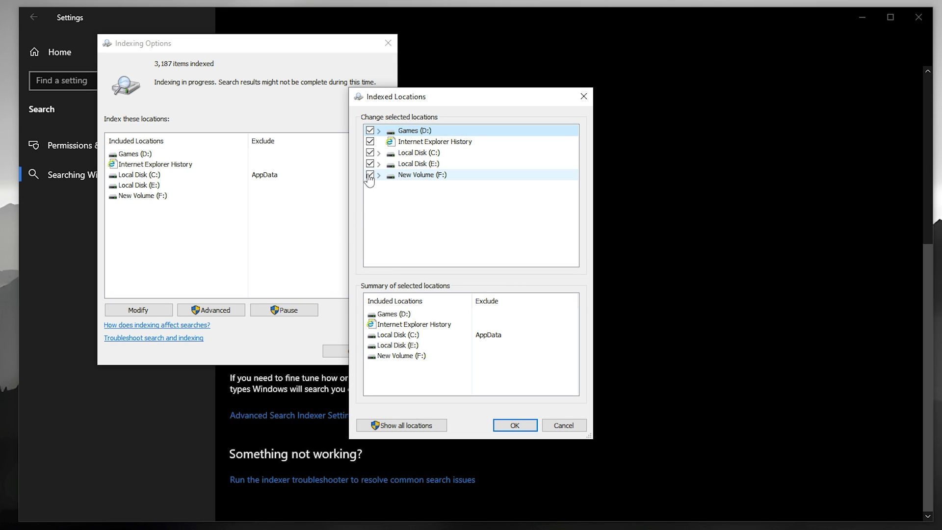
{"action": "left_click", "coordinate": [369, 175]}
{"action": "left_click", "coordinate": [370, 164]}
{"action": "left_click", "coordinate": [370, 153]}
{"action": "left_click", "coordinate": [370, 141]}
{"action": "left_click", "coordinate": [370, 130]}
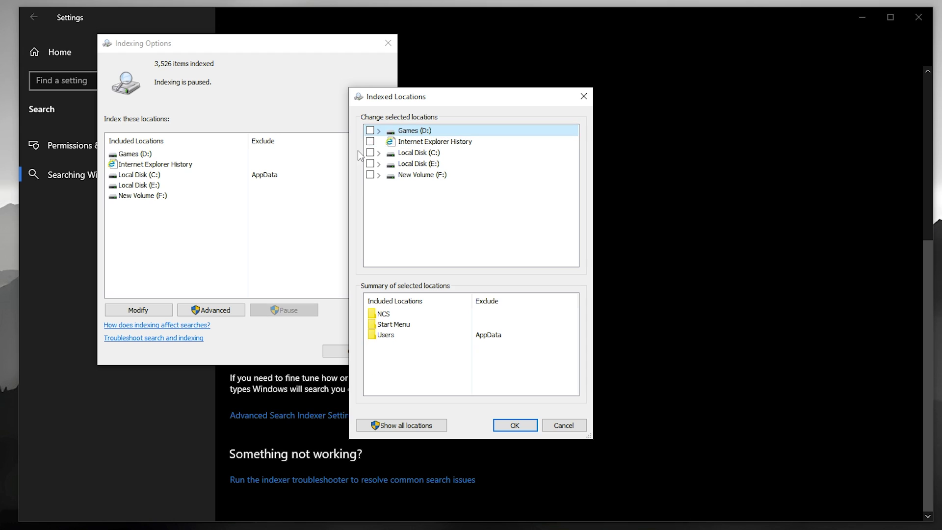
{"action": "left_click", "coordinate": [370, 141]}
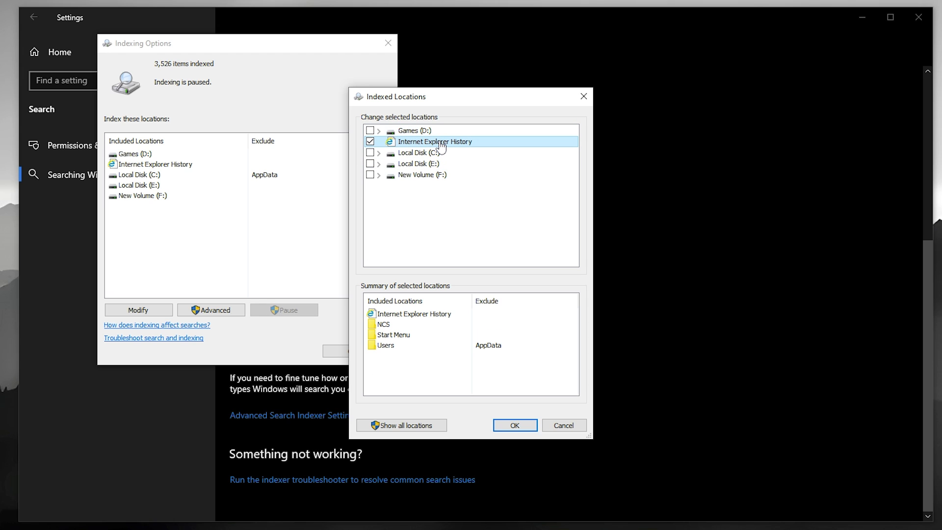
{"action": "left_click", "coordinate": [513, 427]}
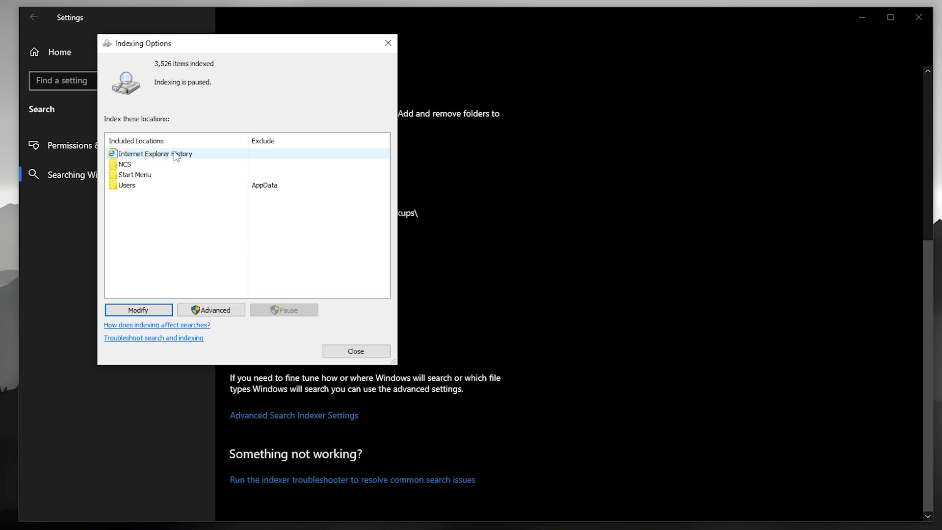
Close the indexing options, return to the Settings home page, and close Windows Settings.
{"action": "left_click", "coordinate": [150, 185]}
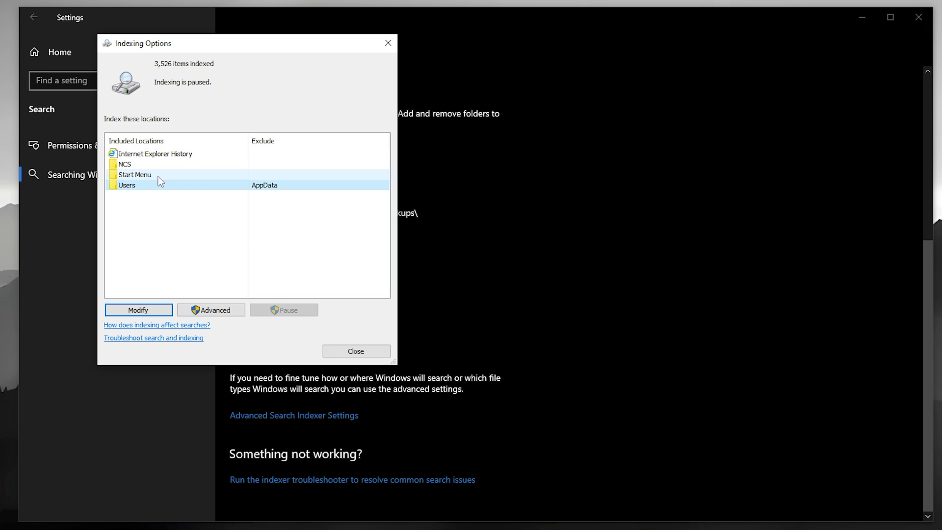
{"action": "left_click", "coordinate": [364, 353]}
{"action": "scroll", "coordinate": [364, 356], "scroll_direction": "up", "scroll_amount": 5}
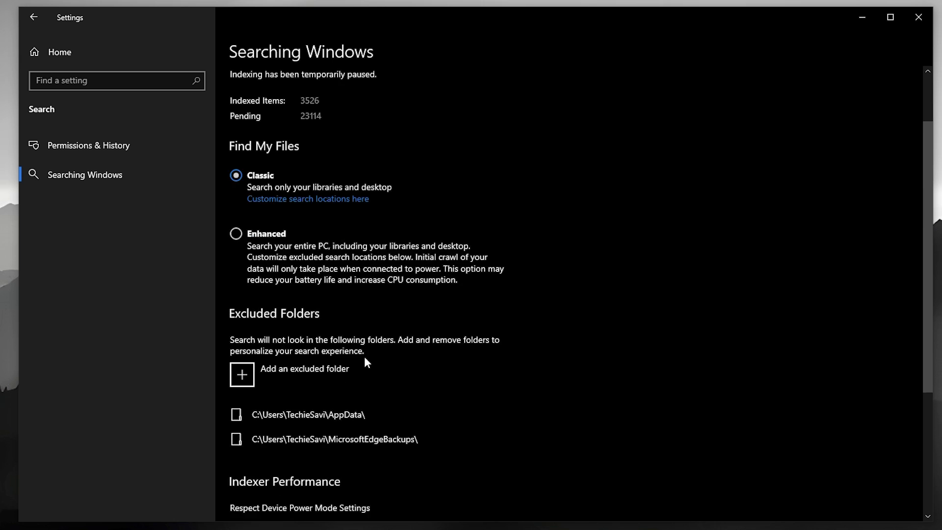
{"action": "left_click", "coordinate": [96, 54]}
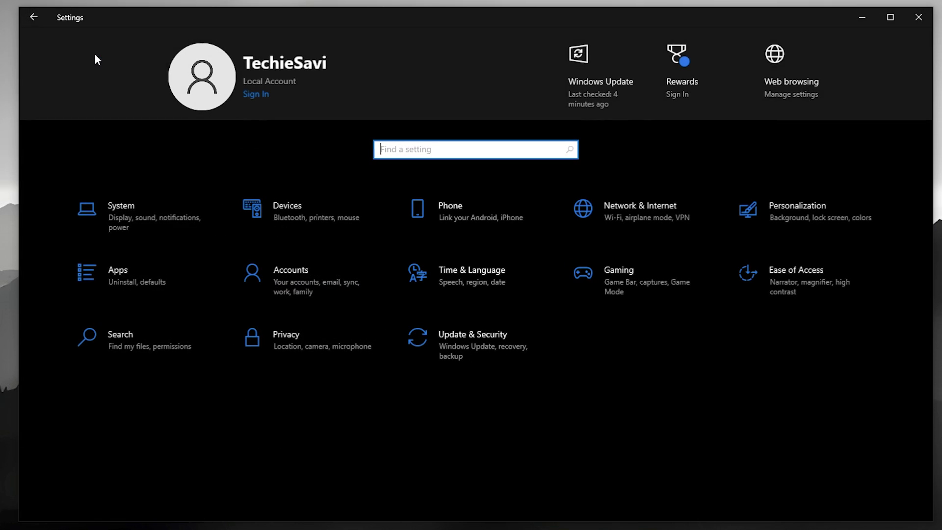
{"action": "left_click", "coordinate": [918, 18]}
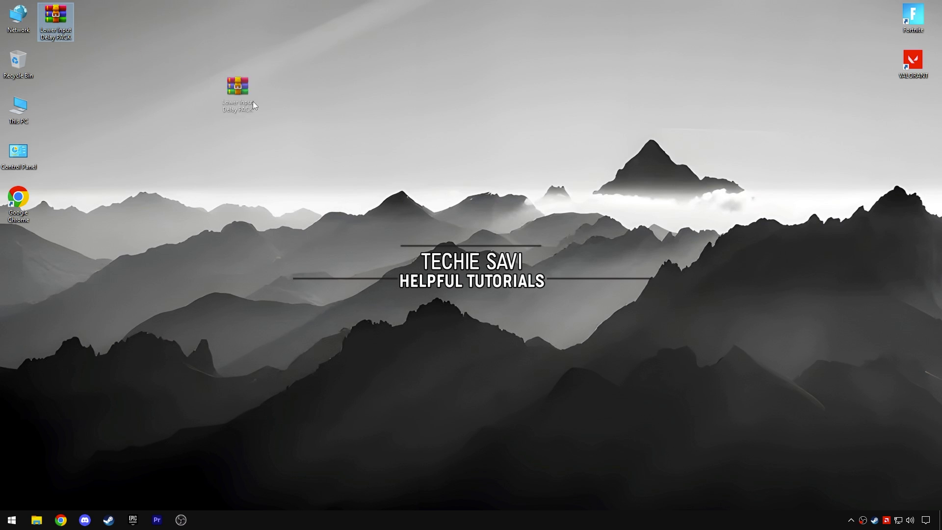
Move the Lower Input Delay PACK archive to the middle of the desktop and extract its folder there with WinRAR.
{"action": "left_click_drag", "start_coordinate": [252, 101], "coordinate": [437, 206]}
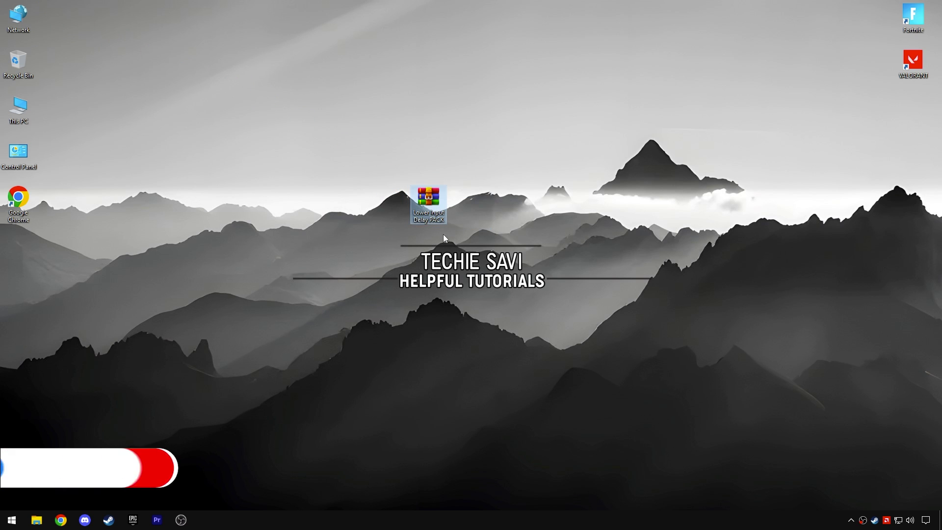
{"action": "right_click", "coordinate": [435, 201]}
{"action": "left_click", "coordinate": [459, 211]}
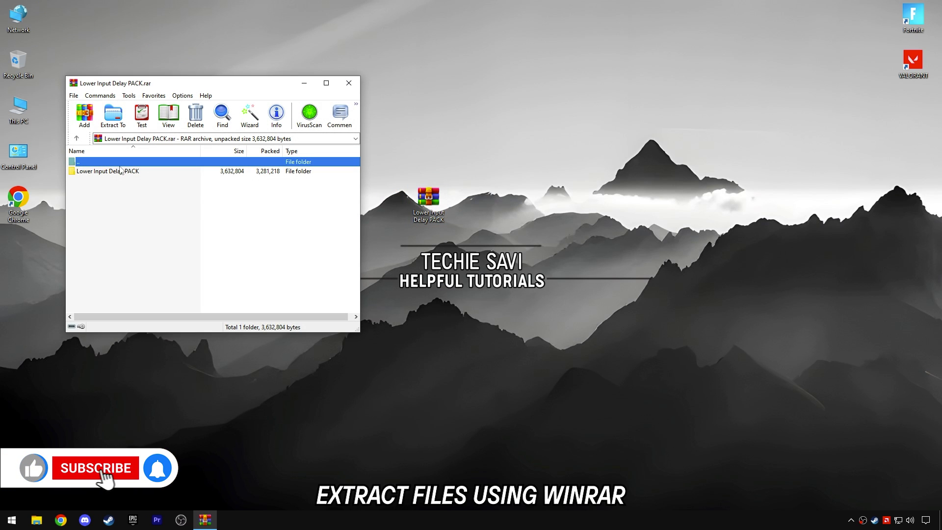
{"action": "left_click", "coordinate": [120, 170]}
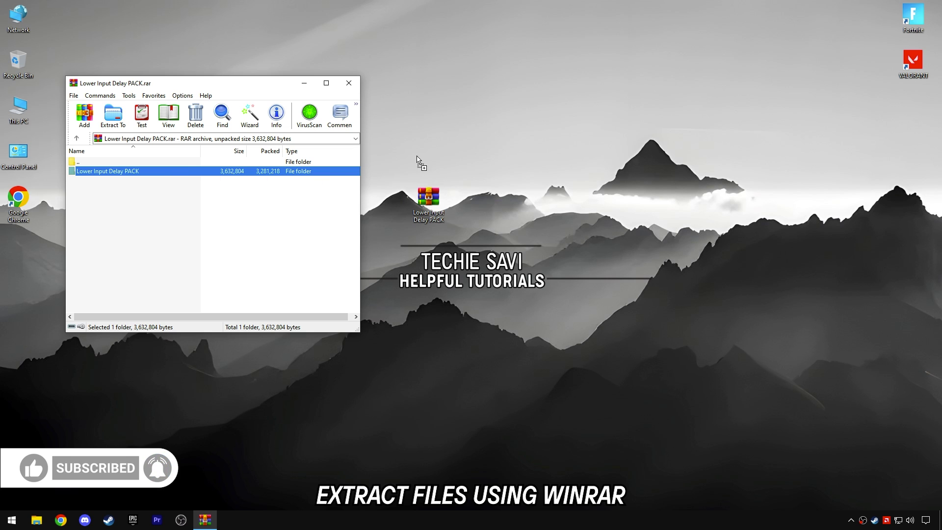
{"action": "left_click_drag", "start_coordinate": [417, 160], "coordinate": [414, 103]}
{"action": "key", "text": "alt+F4"}
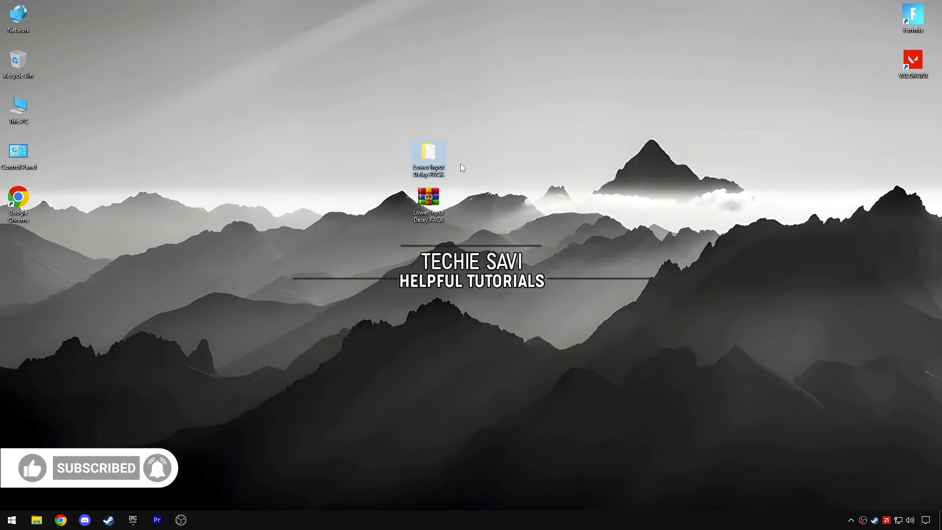
Open the extracted Lower Input Delay PACK folder on the desktop.
{"action": "right_click", "coordinate": [434, 160]}
{"action": "left_click", "coordinate": [447, 166]}
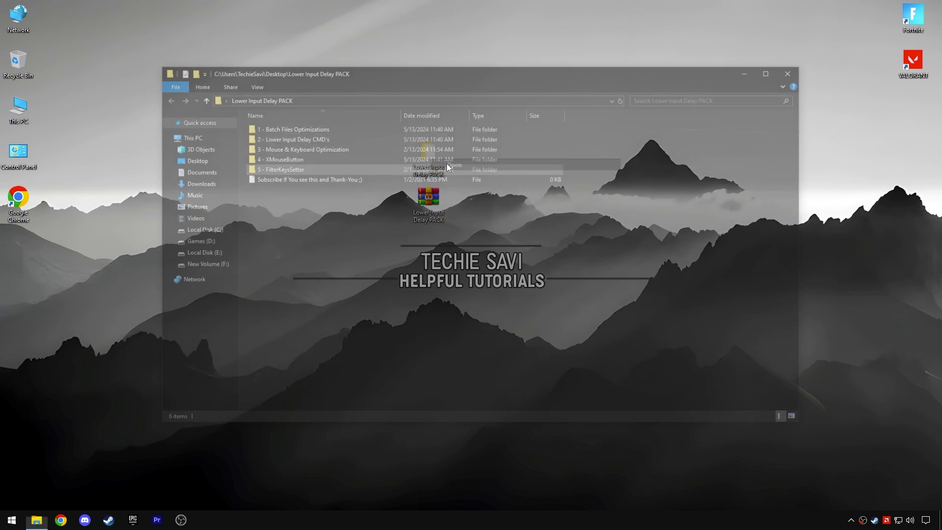
{"action": "left_click_drag", "start_coordinate": [343, 184], "coordinate": [338, 119]}
{"action": "left_click", "coordinate": [318, 205]}
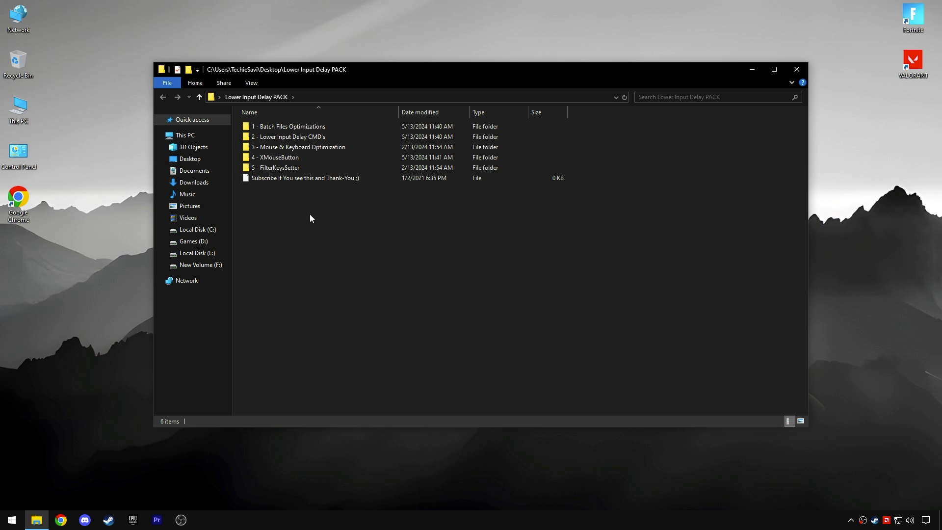
Search Windows for "Restore Point" and open the Create a restore point settings.
{"action": "left_click", "coordinate": [12, 518]}
{"action": "type", "text": "Resto"}
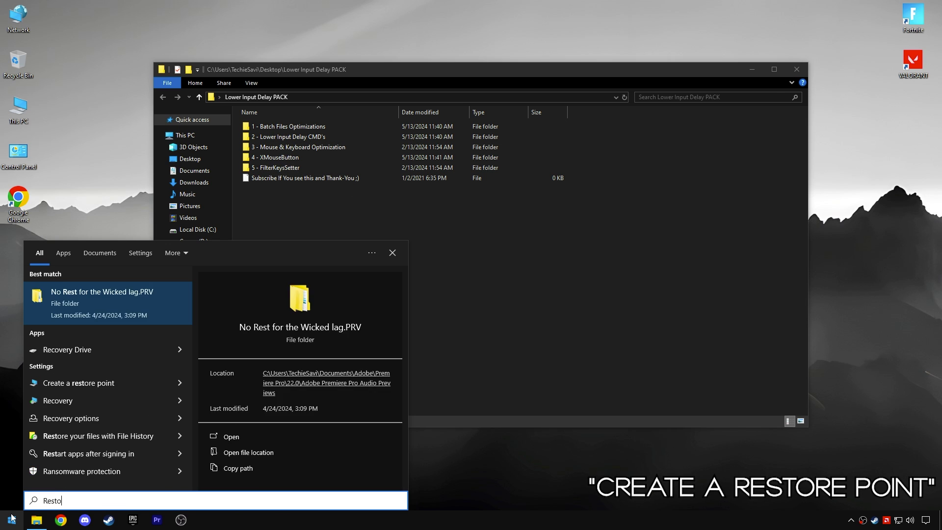
{"action": "type", "text": "re Point"}
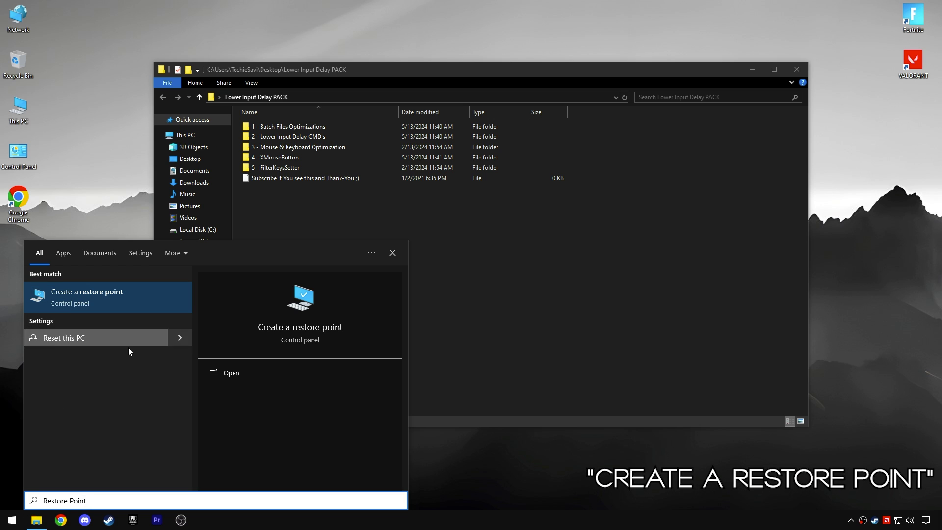
{"action": "left_click", "coordinate": [232, 374]}
{"action": "left_click_drag", "start_coordinate": [103, 22], "coordinate": [153, 79]}
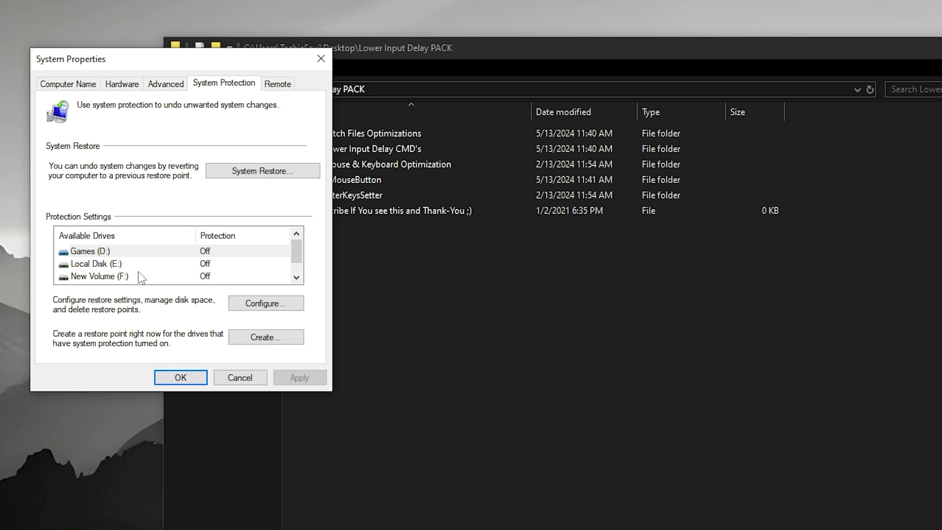
Select Local Disk (C:) (System), create a restore point named "Lower Input Delay!", and close System Properties.
{"action": "left_click", "coordinate": [141, 277]}
{"action": "left_click", "coordinate": [120, 278]}
{"action": "left_click", "coordinate": [265, 337]}
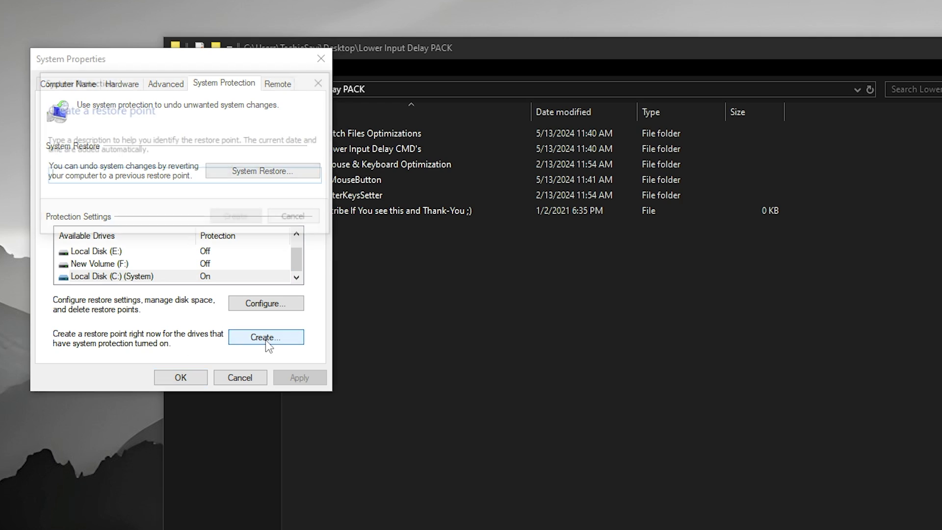
{"action": "type", "text": "Lower Input Delay!"}
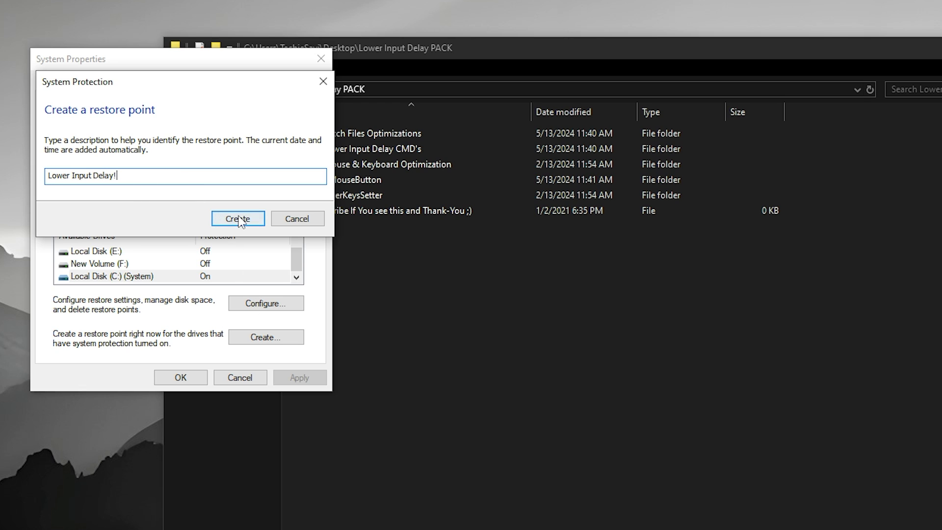
{"action": "left_click", "coordinate": [239, 219]}
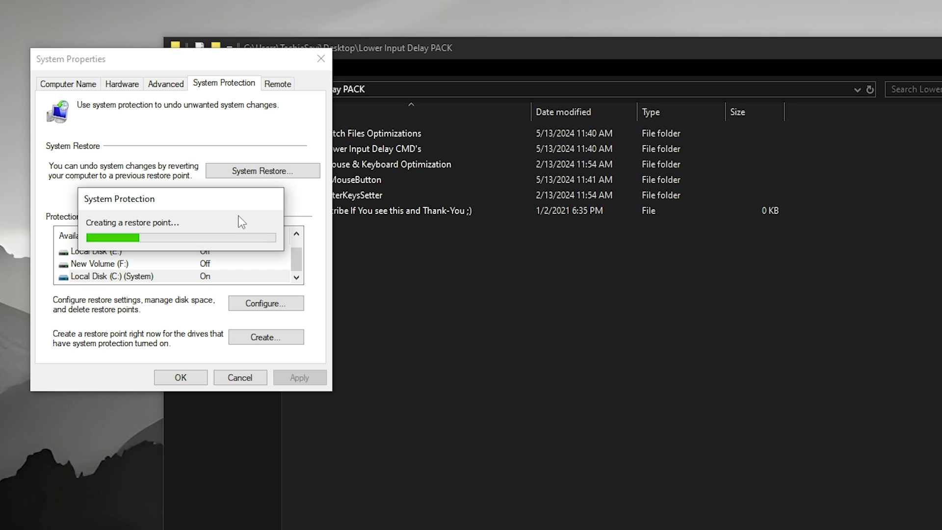
{"action": "left_click", "coordinate": [130, 202]}
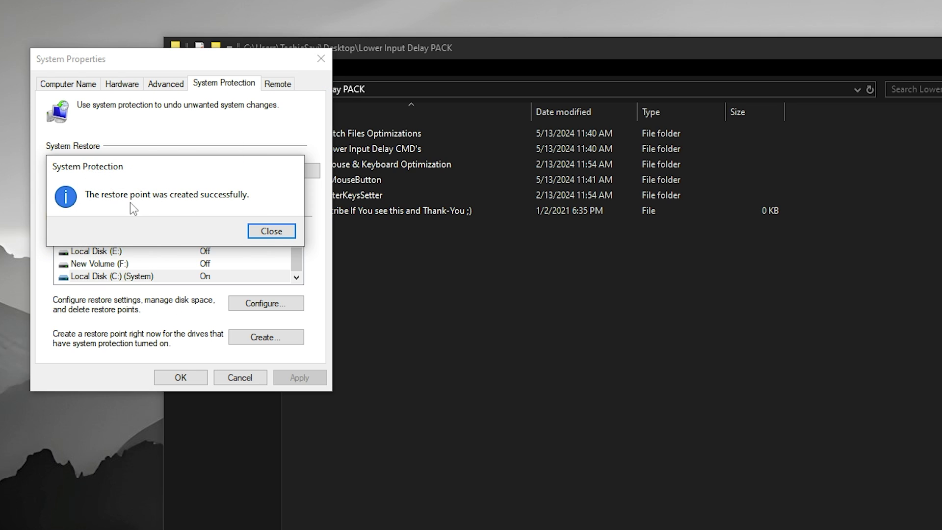
{"action": "left_click", "coordinate": [271, 231]}
{"action": "left_click", "coordinate": [181, 377]}
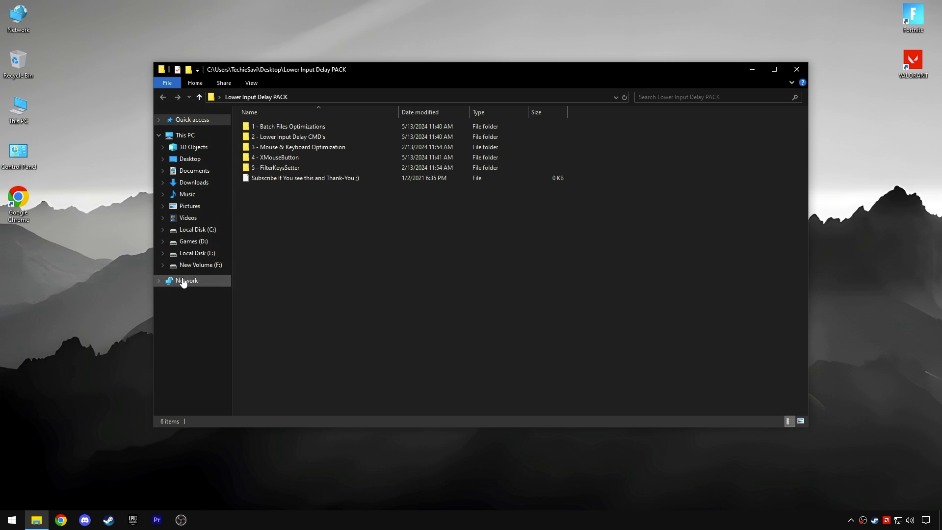
Run Disable IoLatencyCap, Disable USB Idle, Latency Tweaks and Remove Power Saving Features On USB Devices from the 1 - Batch Files Optimizations folder.
{"action": "double_click", "coordinate": [292, 127]}
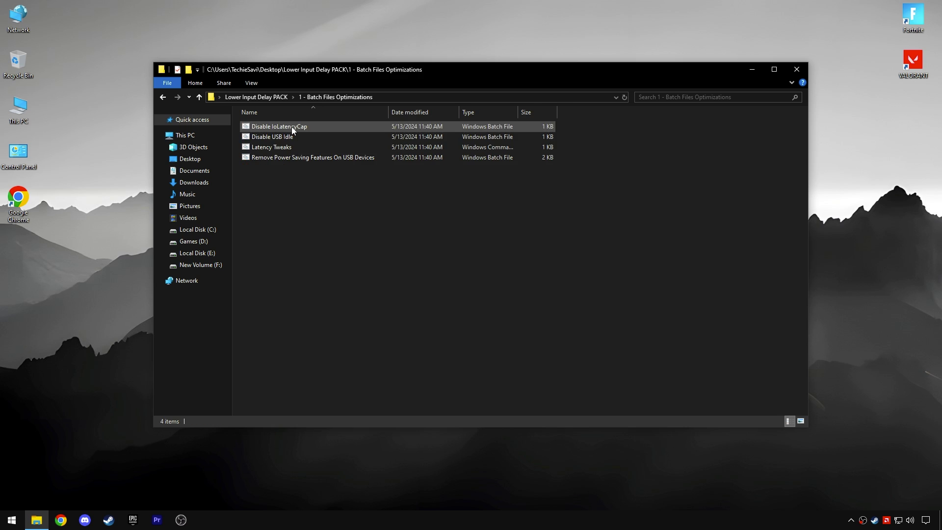
{"action": "double_click", "coordinate": [294, 126]}
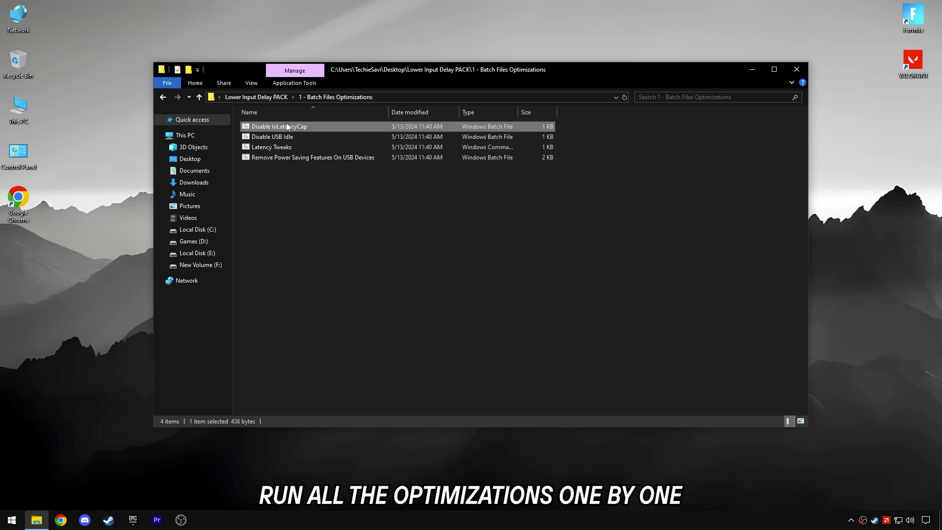
{"action": "left_click", "coordinate": [272, 137]}
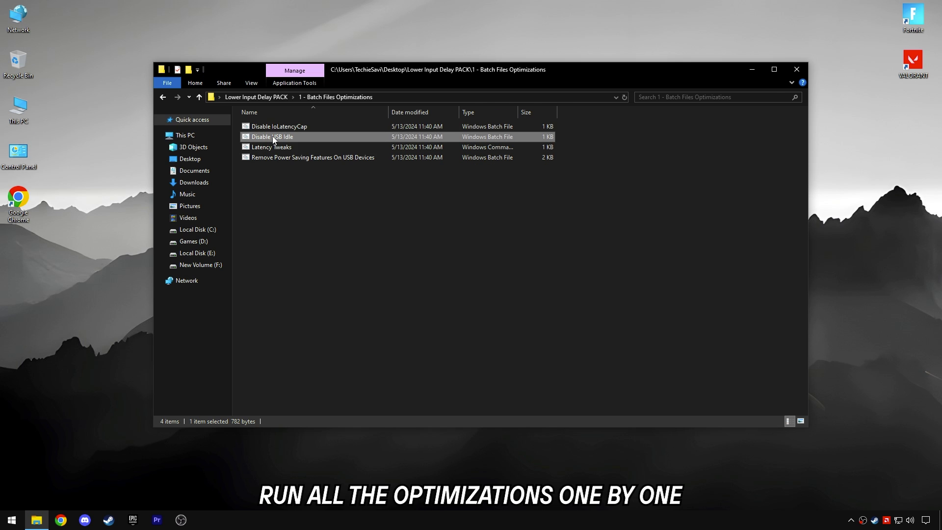
{"action": "double_click", "coordinate": [278, 147]}
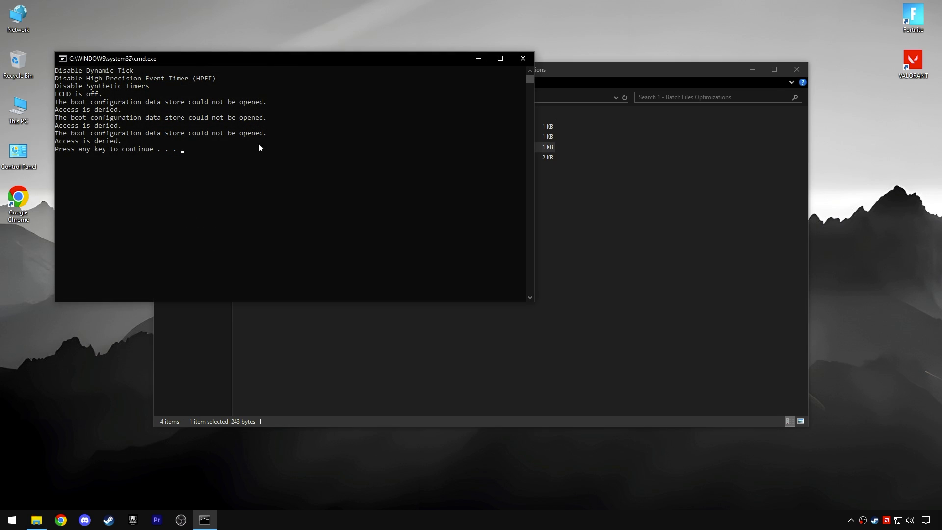
{"action": "left_click_drag", "start_coordinate": [64, 151], "coordinate": [167, 153]}
{"action": "key", "text": "Return"}
{"action": "left_click", "coordinate": [296, 159]}
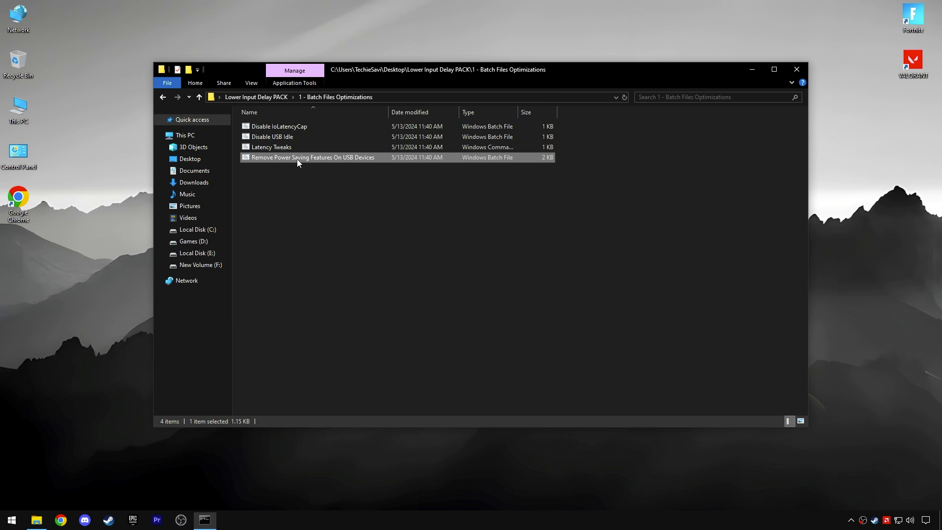
{"action": "left_click_drag", "start_coordinate": [288, 184], "coordinate": [312, 135]}
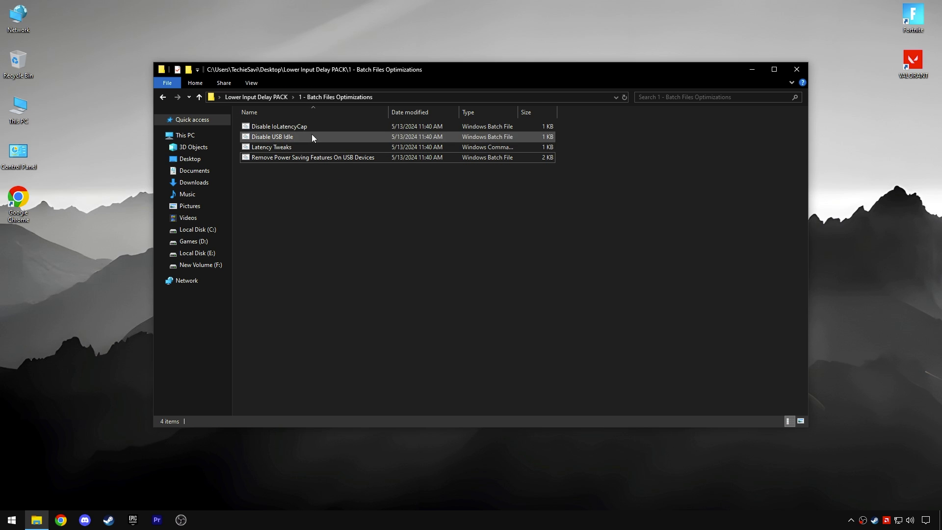
Run Delete Temporary Files as administrator from the 2 - Lower Input Delay CMD's folder and dismiss its console.
{"action": "left_click", "coordinate": [273, 97]}
{"action": "double_click", "coordinate": [295, 136]}
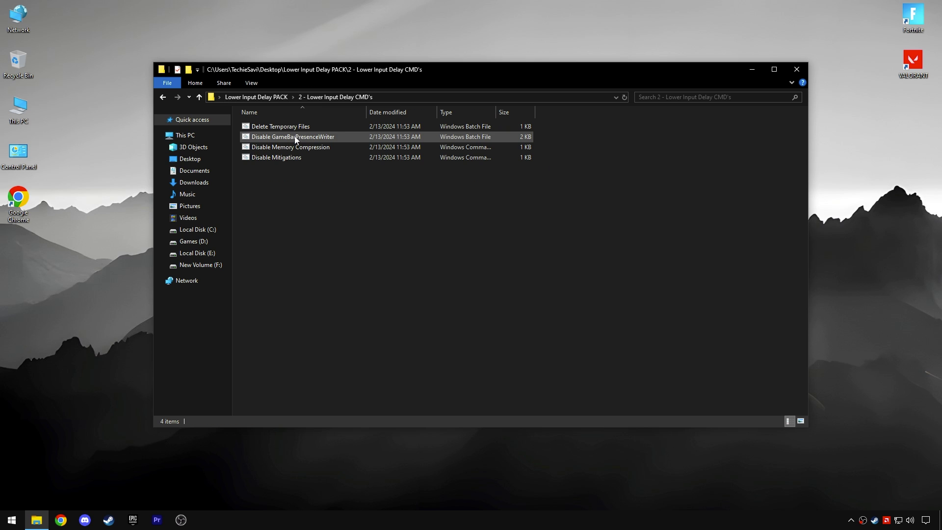
{"action": "right_click", "coordinate": [278, 127]}
{"action": "left_click", "coordinate": [315, 161]}
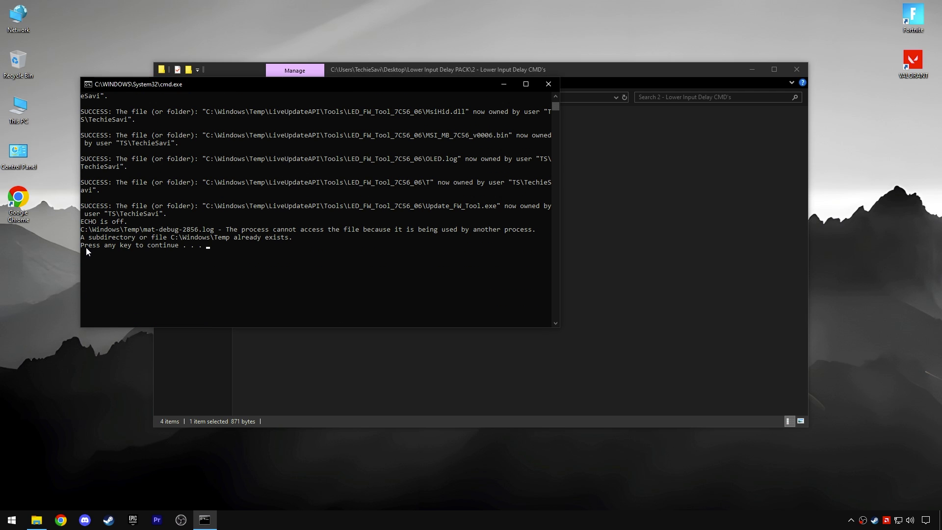
{"action": "left_click_drag", "start_coordinate": [86, 248], "coordinate": [228, 247]}
{"action": "key", "text": "Return"}
{"action": "key", "text": "Return"}
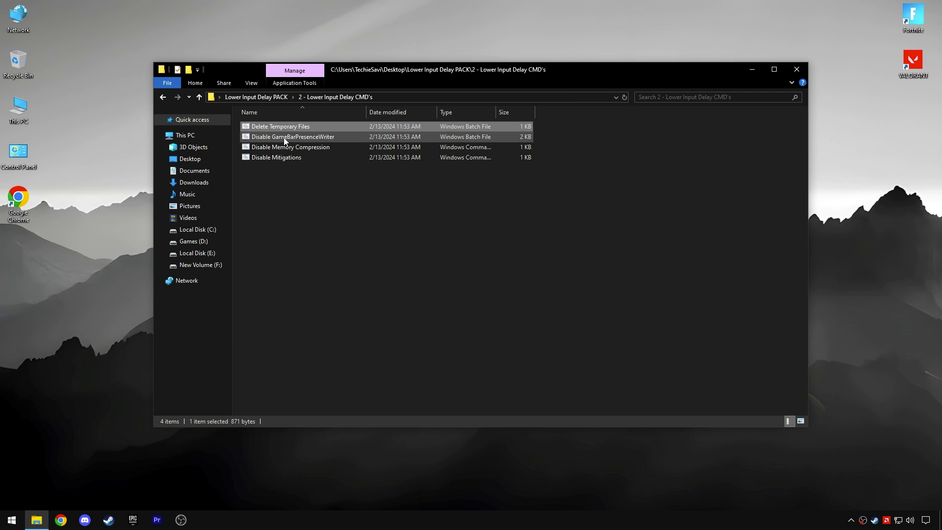
Run Disable GameBarPresenceWriter and Disable Memory Compression as administrator, dismissing each console.
{"action": "right_click", "coordinate": [284, 139]}
{"action": "left_click", "coordinate": [310, 174]}
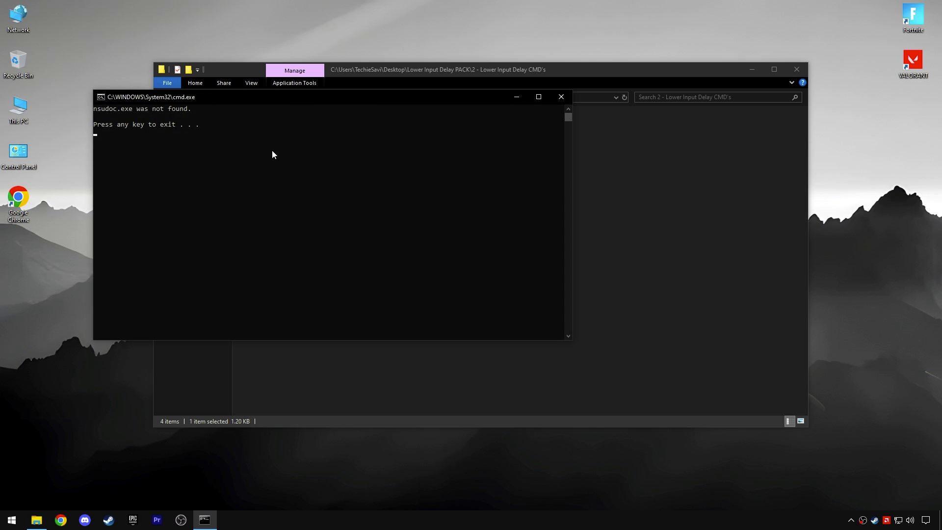
{"action": "key", "text": "Return"}
{"action": "right_click", "coordinate": [267, 147]}
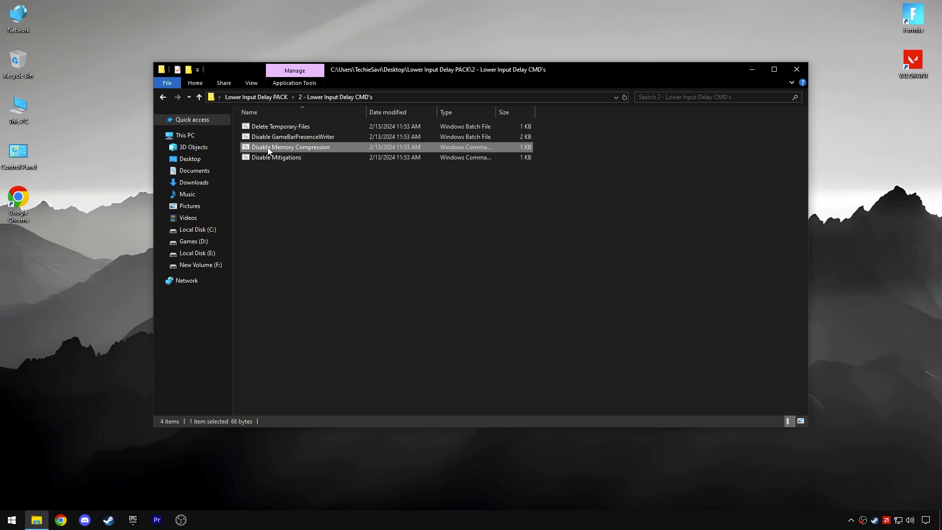
{"action": "left_click", "coordinate": [289, 187]}
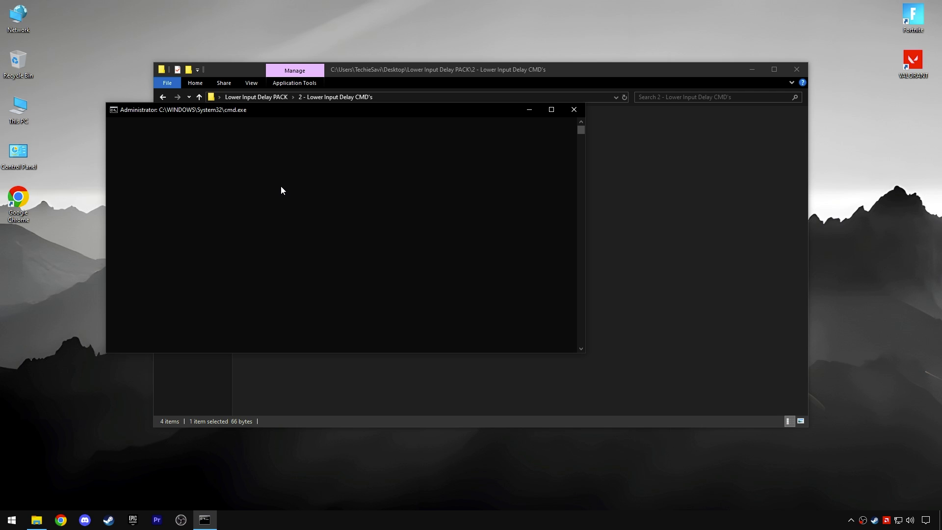
{"action": "left_click_drag", "start_coordinate": [114, 122], "coordinate": [237, 122]}
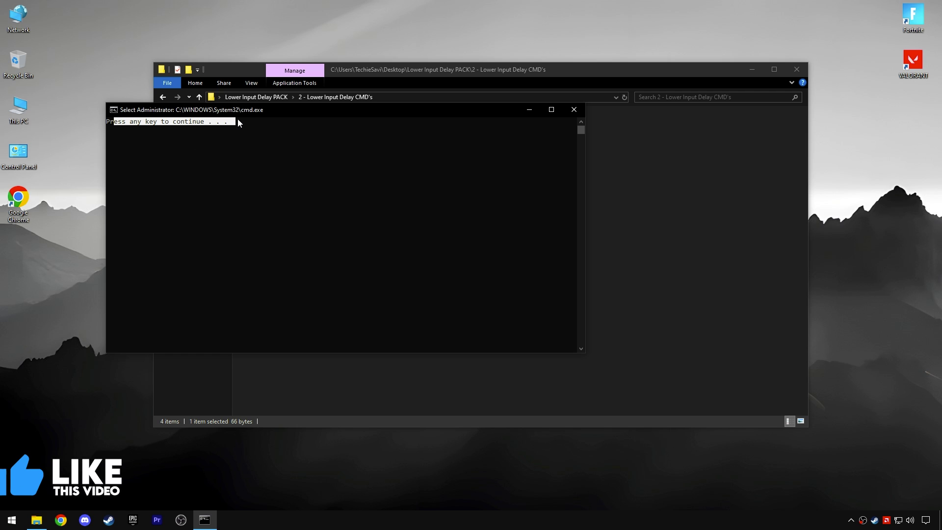
{"action": "left_click", "coordinate": [237, 122]}
{"action": "key", "text": "Return"}
Run Disable Mitigations as administrator and dismiss its console.
{"action": "right_click", "coordinate": [278, 157]}
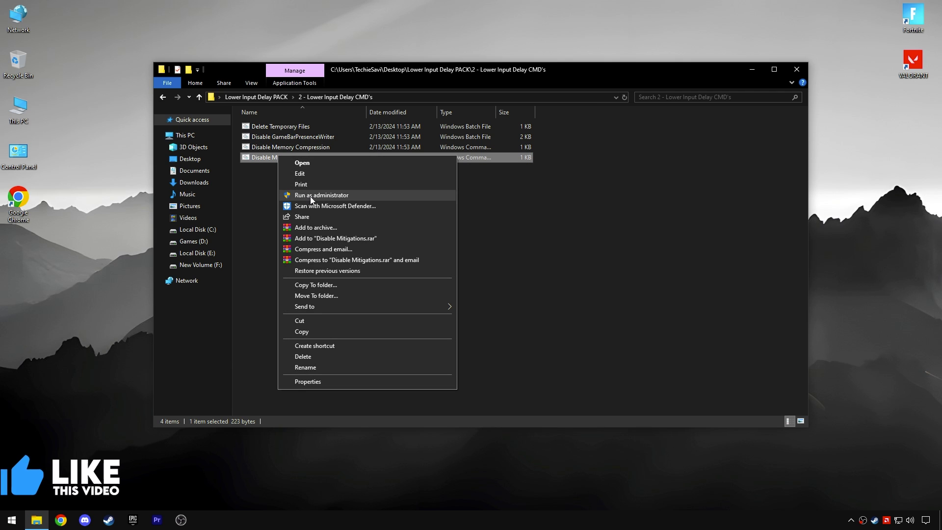
{"action": "left_click", "coordinate": [310, 195]}
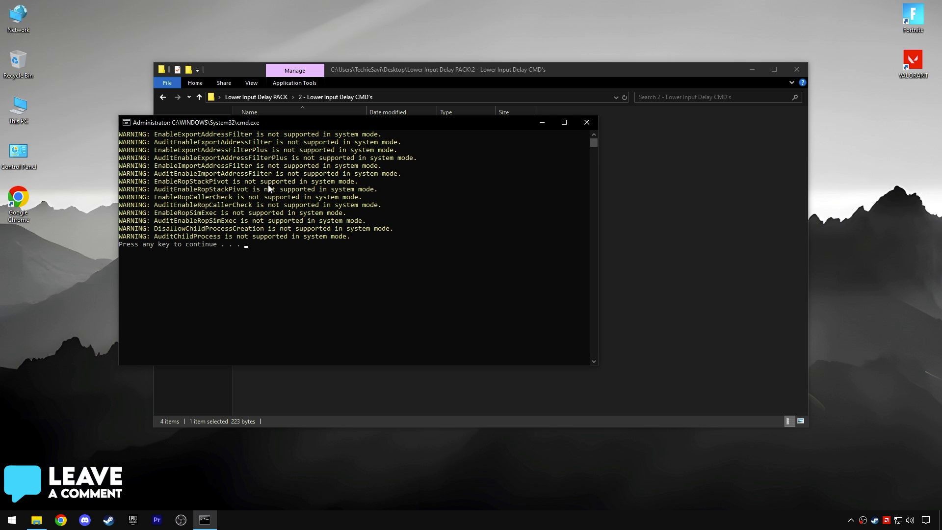
{"action": "key", "text": "Return"}
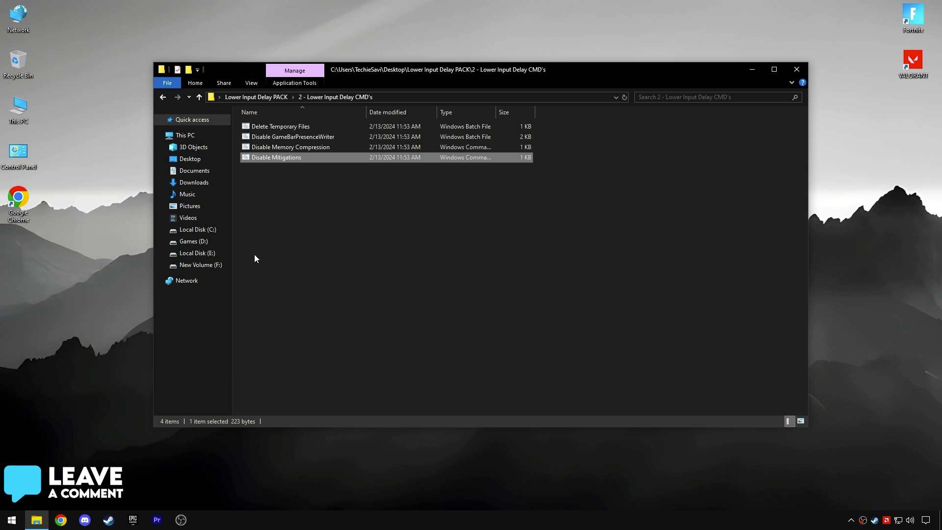
Open the 3 - Mouse & Keyboard Optimization folder of the pack and run Setup as administrator.
{"action": "left_click", "coordinate": [284, 96]}
{"action": "double_click", "coordinate": [301, 147]}
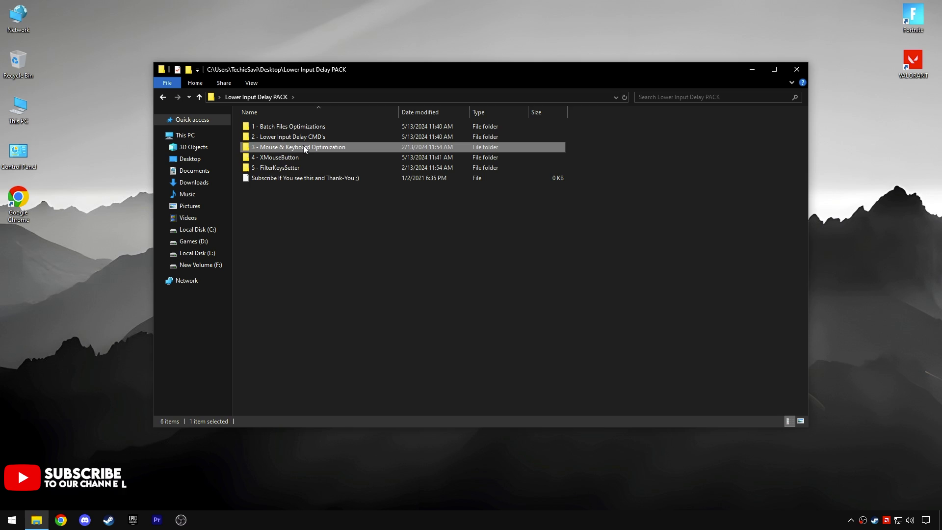
{"action": "right_click", "coordinate": [254, 129]}
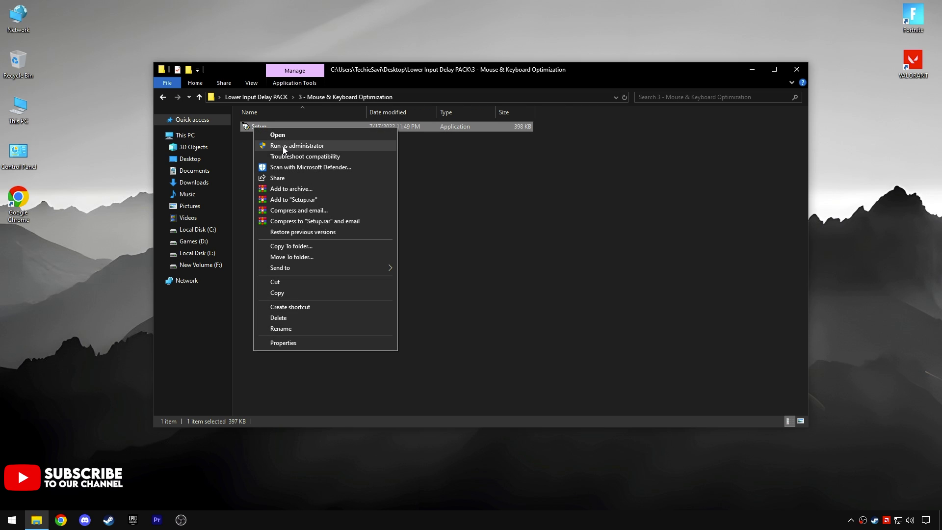
{"action": "left_click", "coordinate": [282, 146]}
Switch the USB Devices Rate Setup device list from Mice to Keyboards.
{"action": "left_click", "coordinate": [306, 197]}
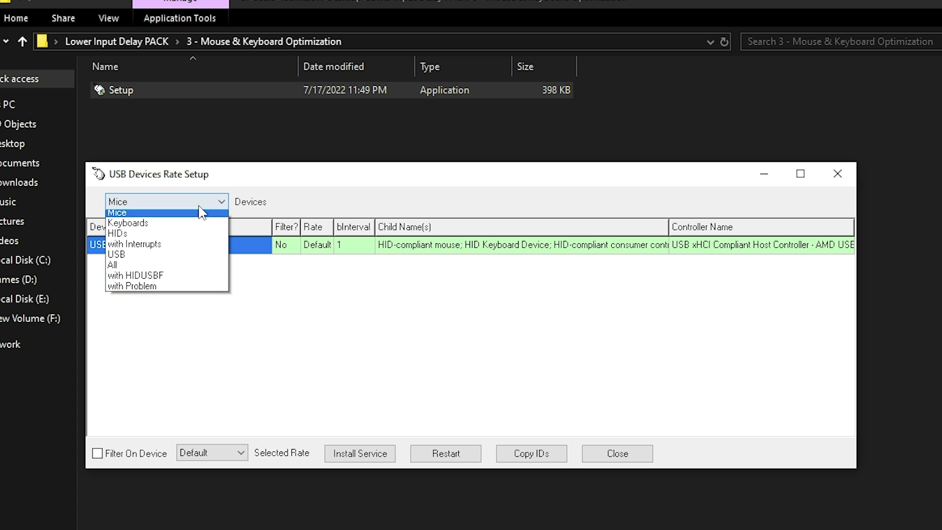
{"action": "left_click", "coordinate": [125, 213]}
{"action": "left_click", "coordinate": [147, 201]}
{"action": "left_click", "coordinate": [142, 223]}
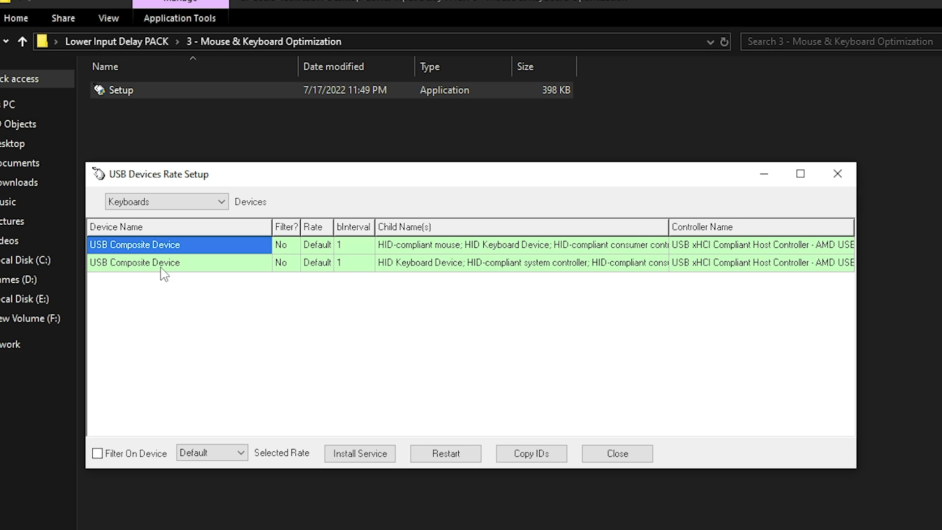
Set the rate of both keyboard USB Composite Devices to 1000 and try to enable Filter On Device, declining to continue at the warning.
{"action": "left_click", "coordinate": [283, 246]}
{"action": "left_click", "coordinate": [353, 247]}
{"action": "left_click", "coordinate": [290, 248]}
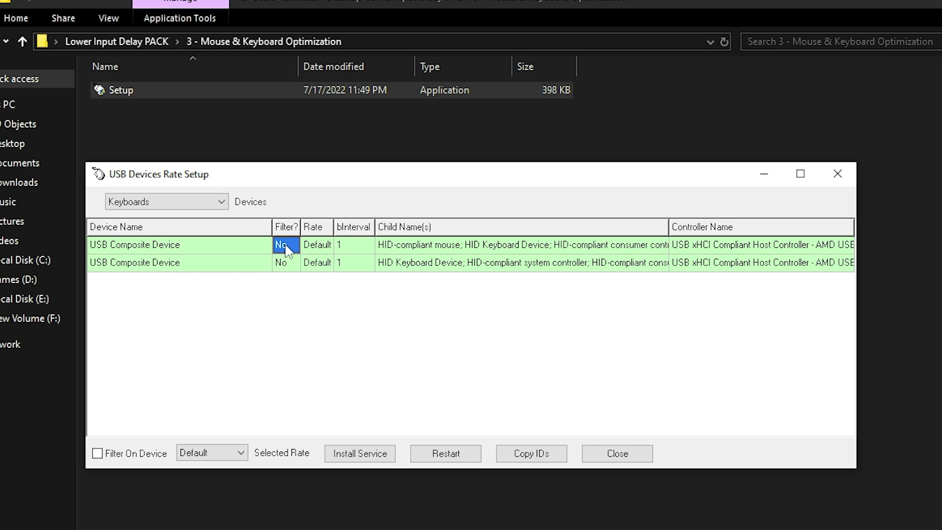
{"action": "left_click", "coordinate": [232, 454]}
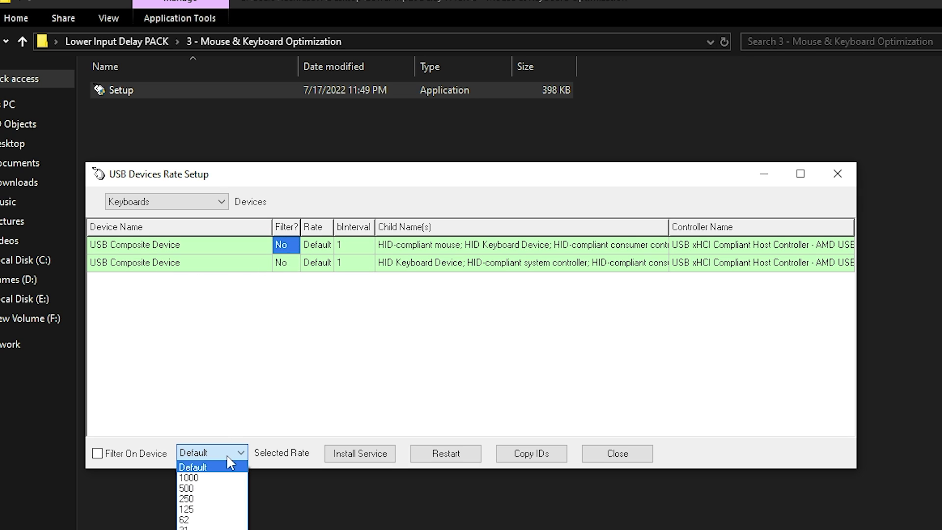
{"action": "left_click", "coordinate": [216, 478]}
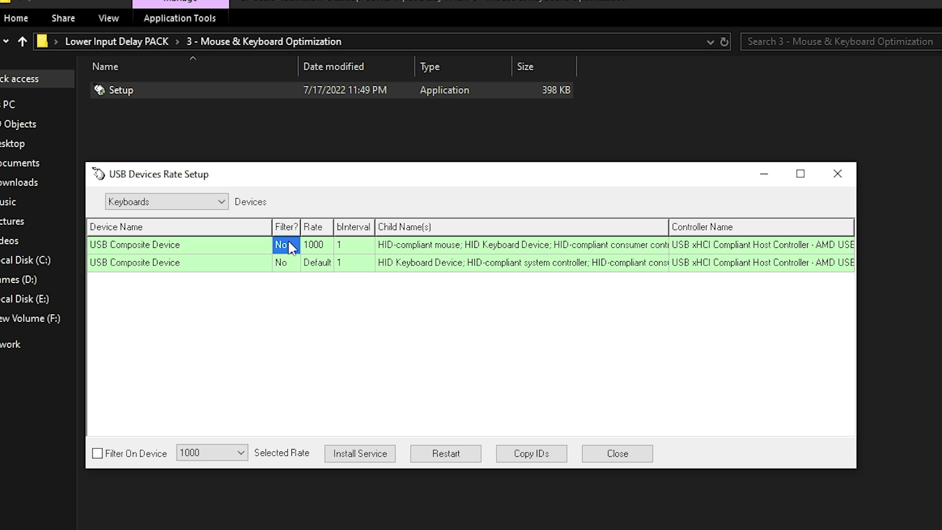
{"action": "left_click", "coordinate": [214, 454]}
{"action": "left_click", "coordinate": [211, 476]}
{"action": "left_click", "coordinate": [97, 453]}
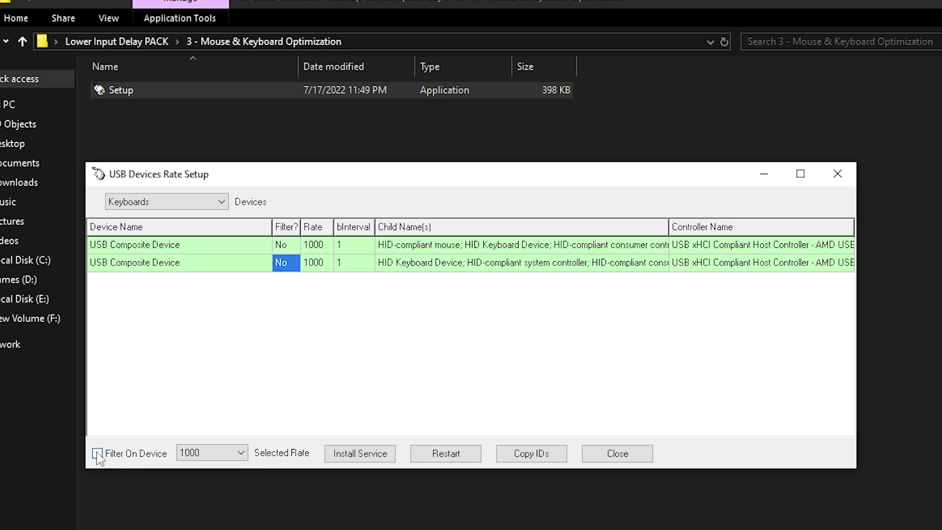
{"action": "left_click", "coordinate": [571, 421]}
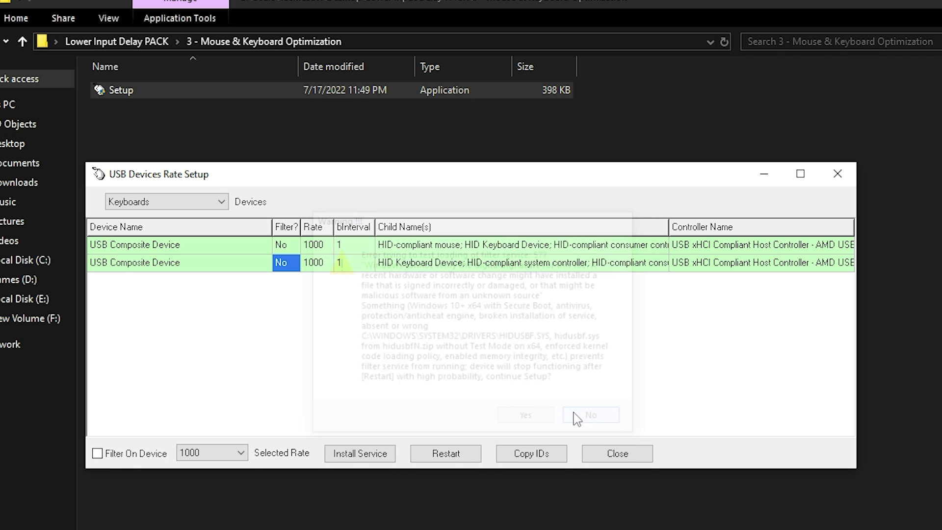
Restart the second keyboard USB Composite Device with its rate kept at 1000 and close USB Devices Rate Setup.
{"action": "left_click", "coordinate": [286, 244]}
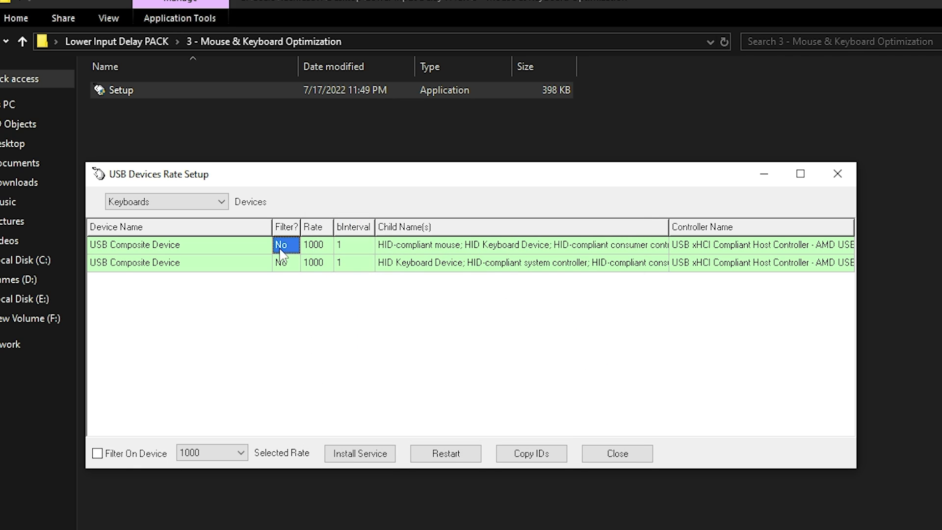
{"action": "left_click", "coordinate": [282, 264]}
{"action": "left_click", "coordinate": [212, 450]}
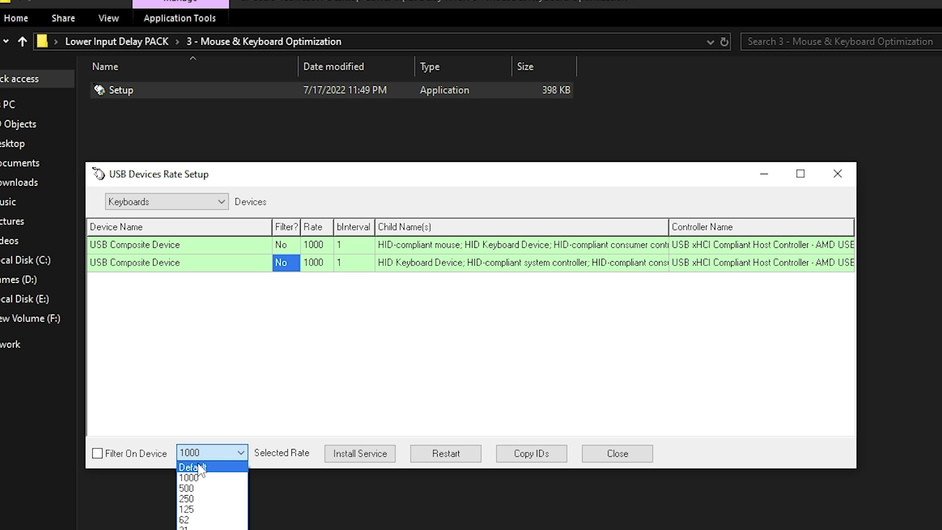
{"action": "left_click", "coordinate": [211, 454]}
{"action": "left_click", "coordinate": [466, 454]}
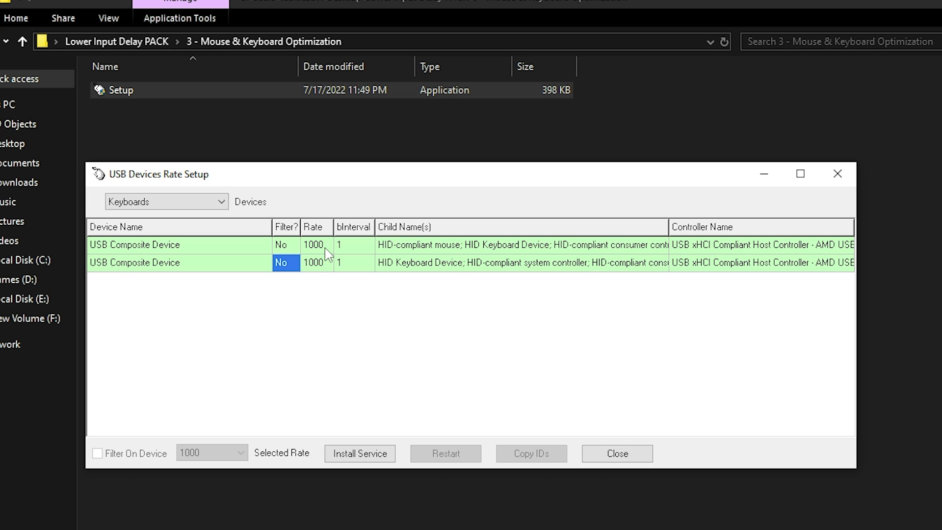
{"action": "left_click", "coordinate": [608, 454]}
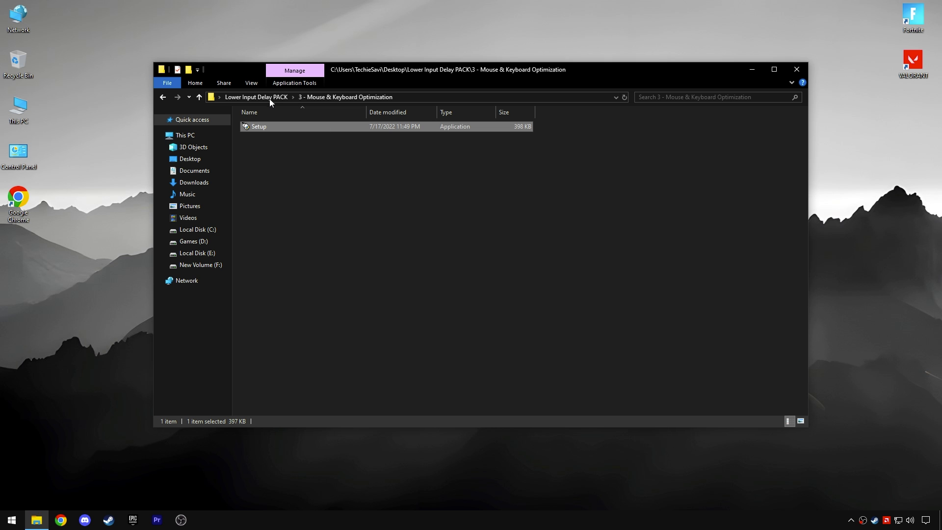
Open the pack's 4 - XMouseButton folder and install X-Mouse Button Control with the default options, launching it on completion.
{"action": "left_click", "coordinate": [270, 101]}
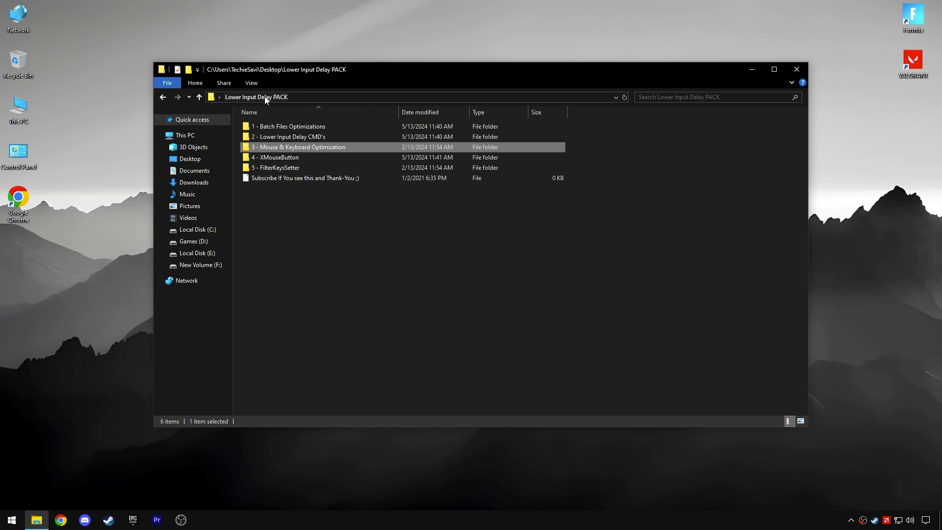
{"action": "double_click", "coordinate": [284, 157]}
{"action": "double_click", "coordinate": [282, 128]}
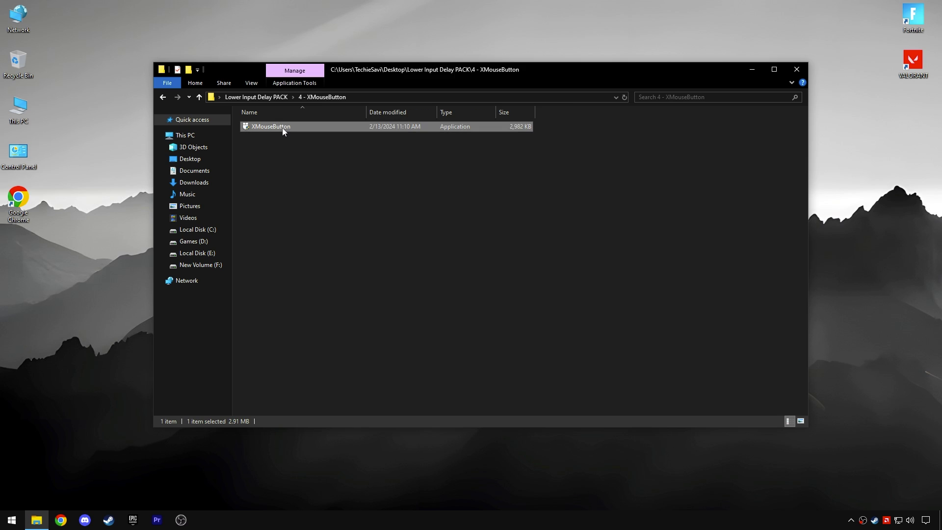
{"action": "left_click", "coordinate": [525, 339]}
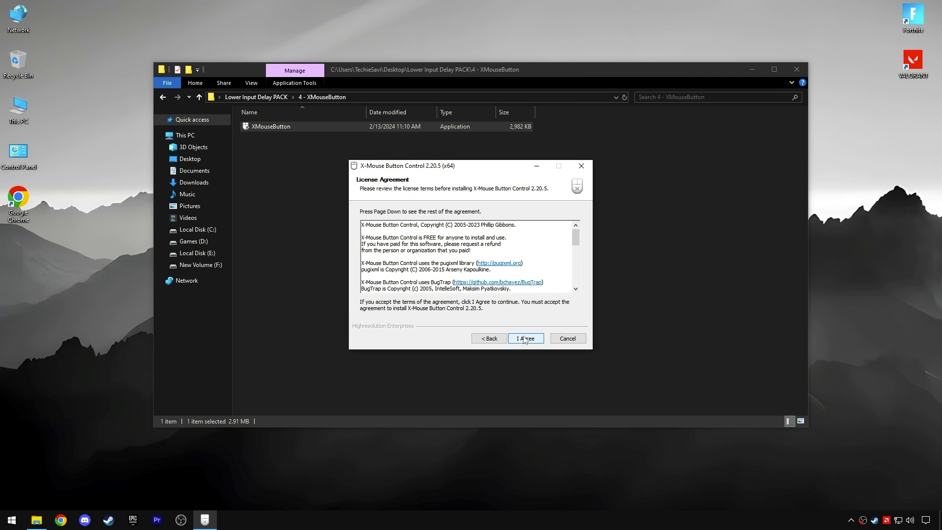
{"action": "left_click", "coordinate": [525, 338]}
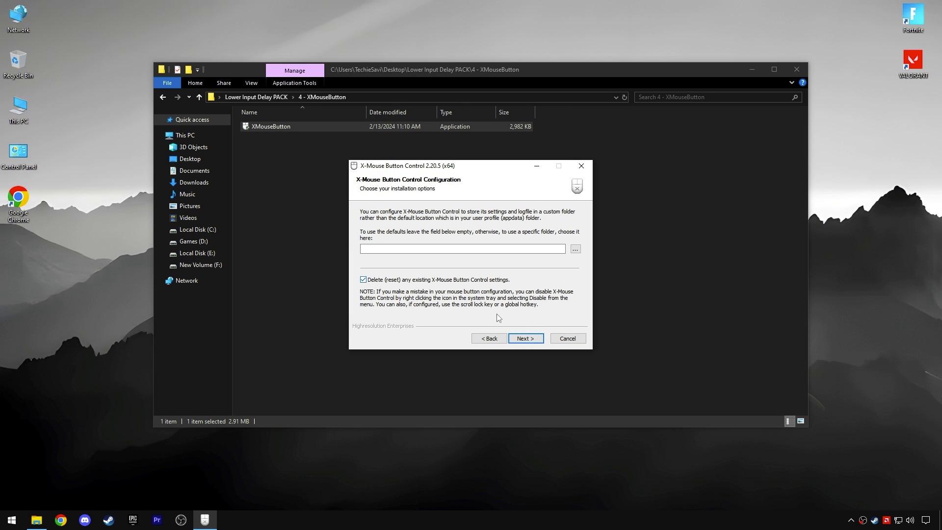
{"action": "left_click", "coordinate": [522, 339]}
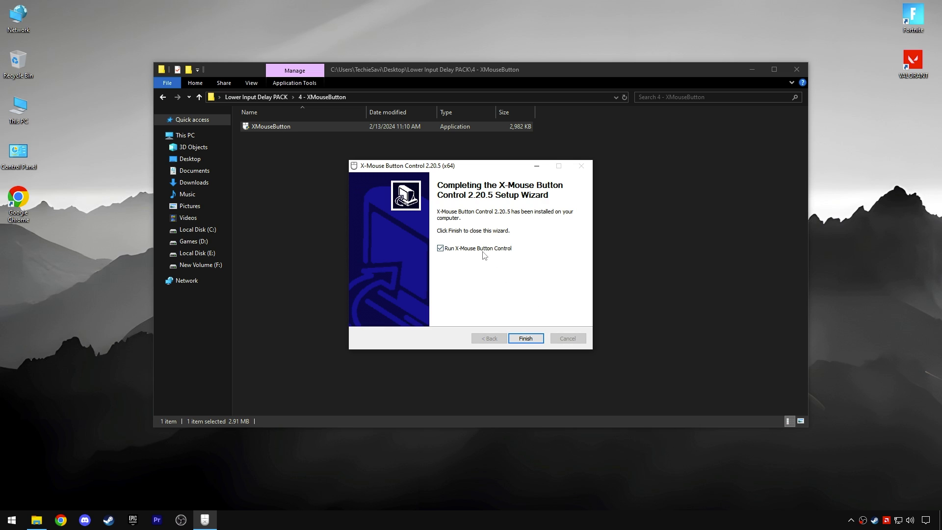
{"action": "left_click", "coordinate": [525, 338]}
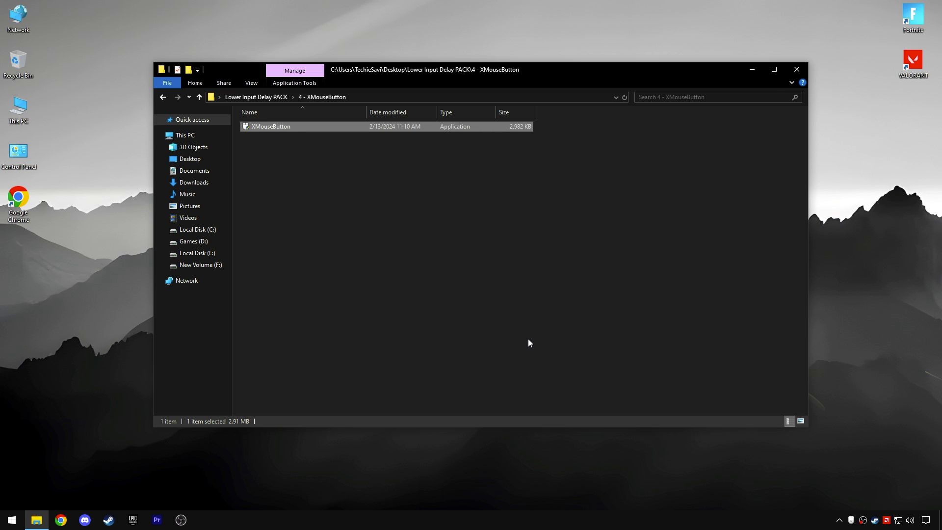
In X-Mouse Button Control's advanced global settings, enable De-bounce (ignore) rapid mouse button clicks and Fixup (de-bounce) tilt wheel auto-repeat.
{"action": "left_click", "coordinate": [850, 519]}
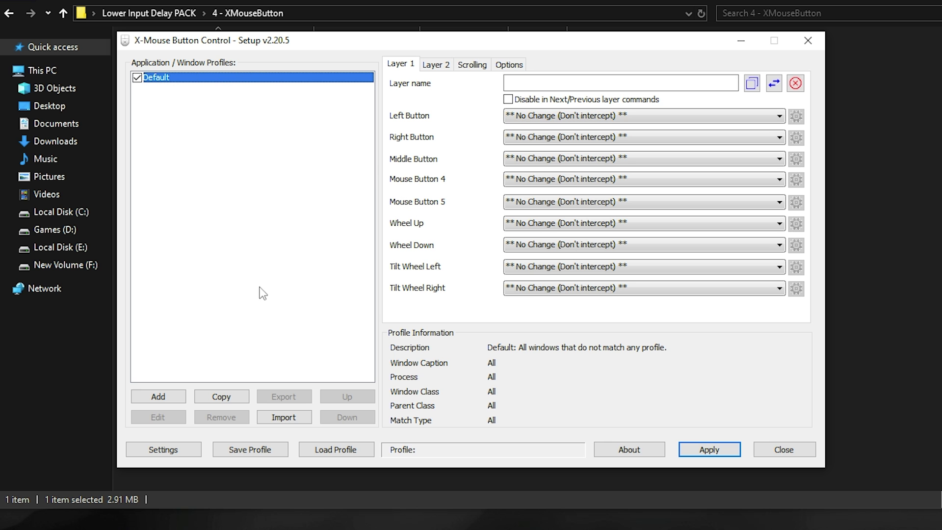
{"action": "left_click", "coordinate": [169, 454]}
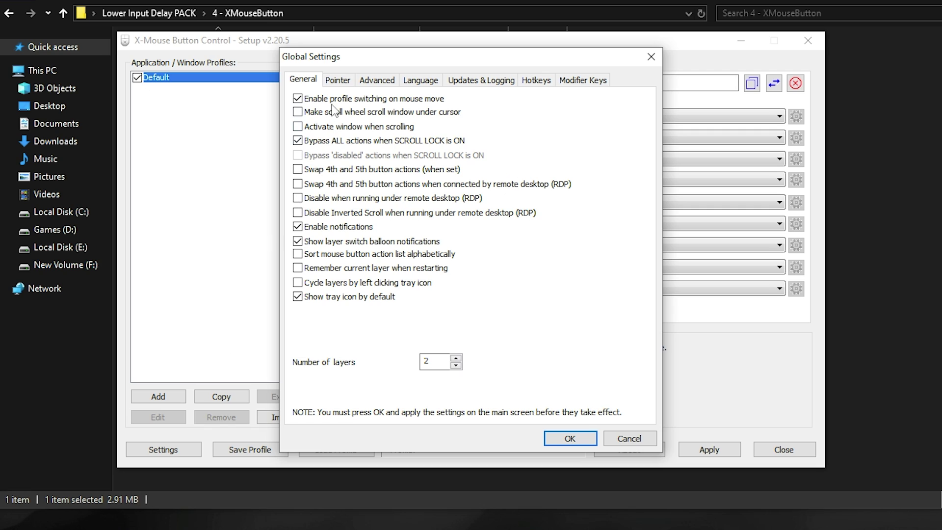
{"action": "left_click", "coordinate": [338, 80]}
{"action": "left_click", "coordinate": [377, 80]}
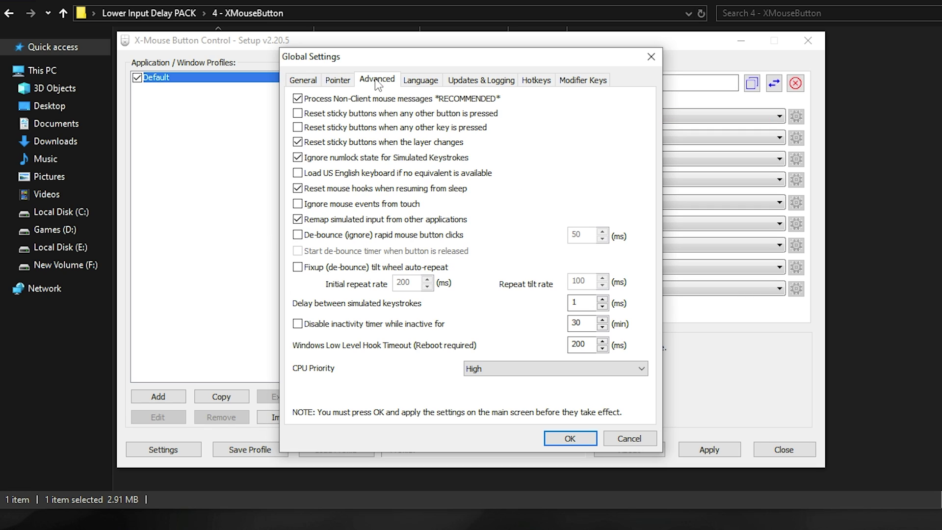
{"action": "left_click", "coordinate": [297, 235]}
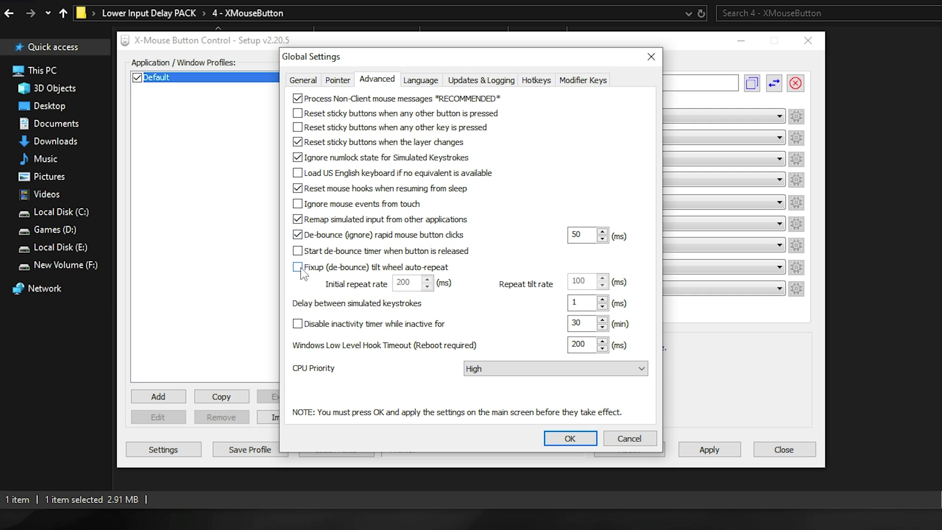
{"action": "left_click", "coordinate": [298, 267]}
Set the click de-bounce time, initial repeat rate, repeat tilt rate and delay between simulated keystrokes to 1 ms each.
{"action": "double_click", "coordinate": [576, 235]}
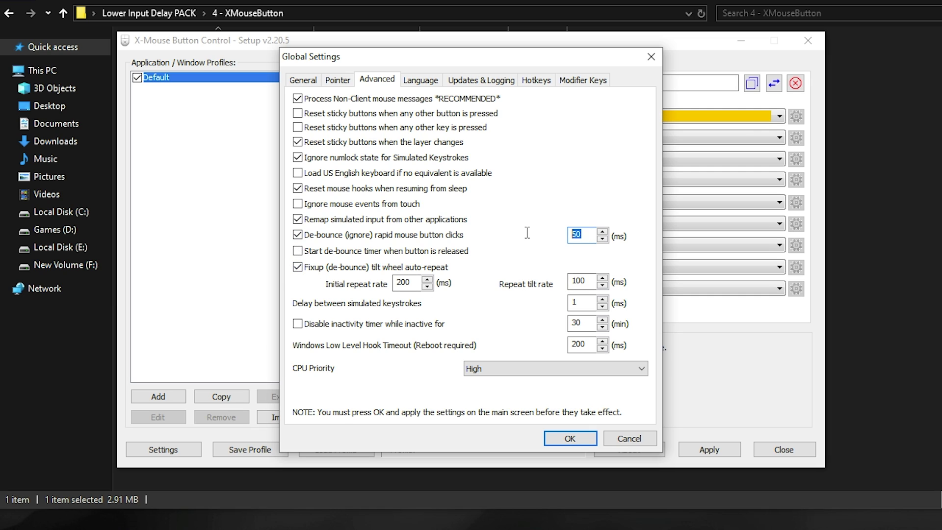
{"action": "type", "text": "1"}
{"action": "double_click", "coordinate": [404, 283]}
{"action": "type", "text": "1"}
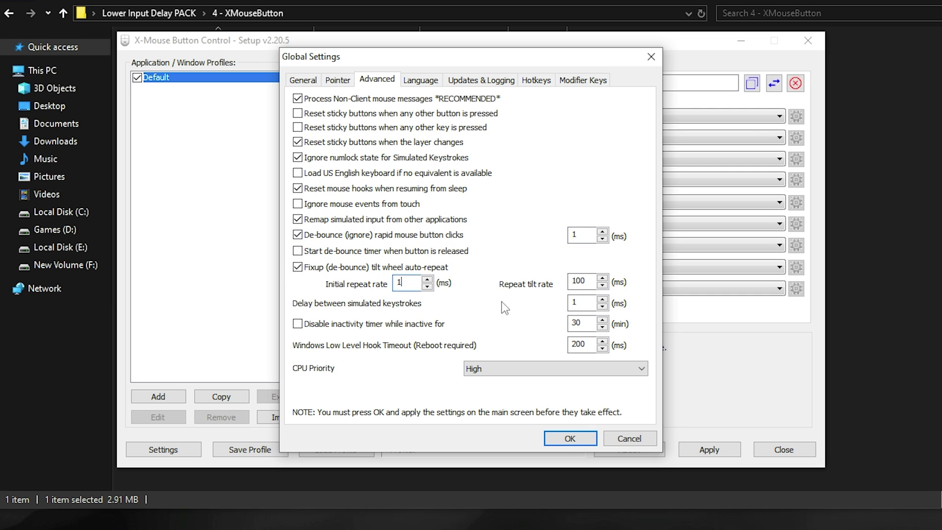
{"action": "double_click", "coordinate": [589, 281]}
{"action": "type", "text": "1"}
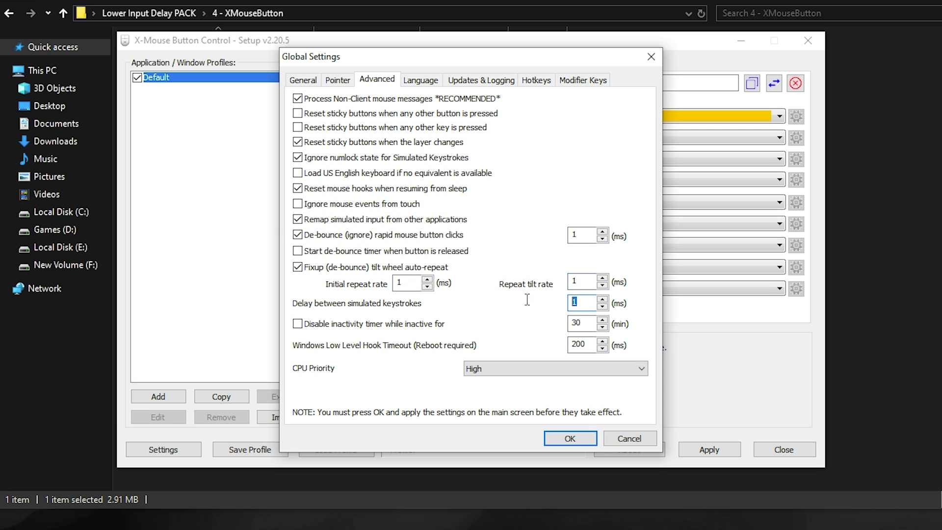
{"action": "double_click", "coordinate": [575, 302]}
{"action": "type", "text": "1"}
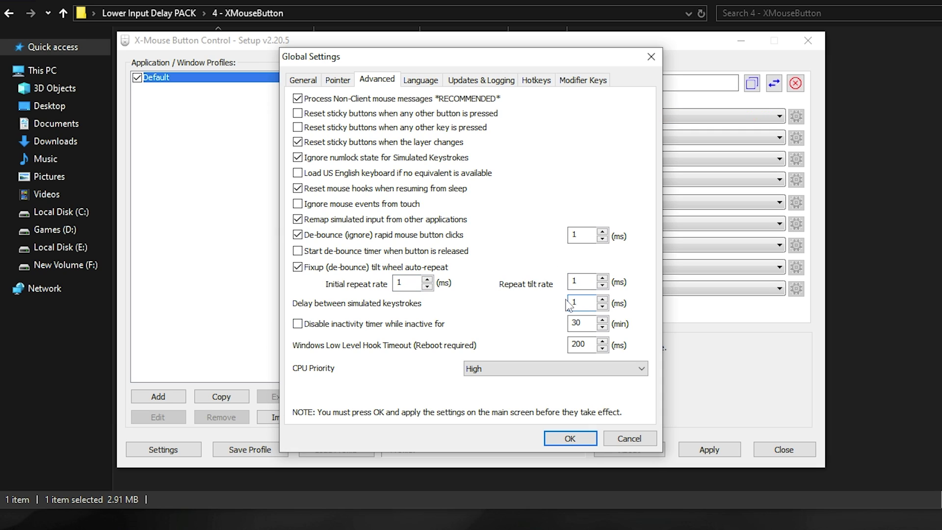
Set the CPU Priority to Normal, confirm and apply the global settings, and close the X-Mouse Button Control setup.
{"action": "left_click", "coordinate": [505, 369]}
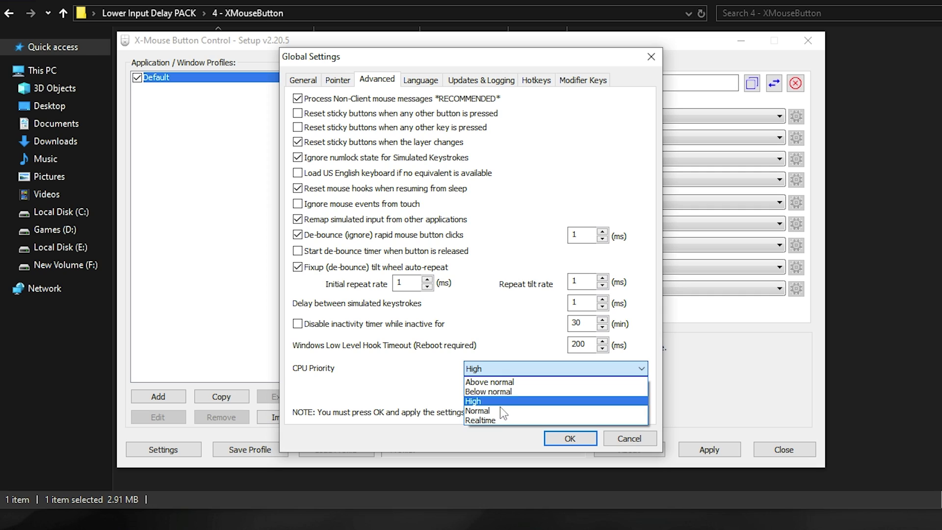
{"action": "left_click", "coordinate": [496, 412]}
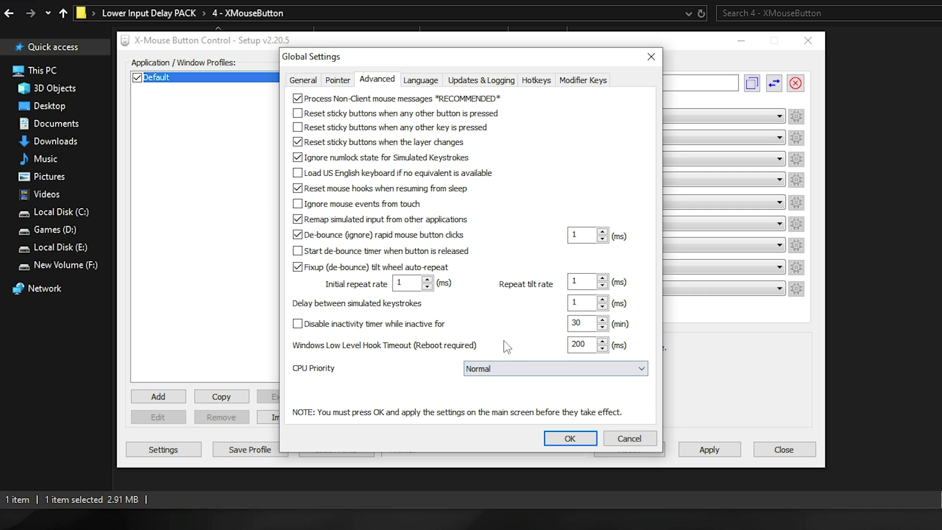
{"action": "left_click", "coordinate": [571, 437]}
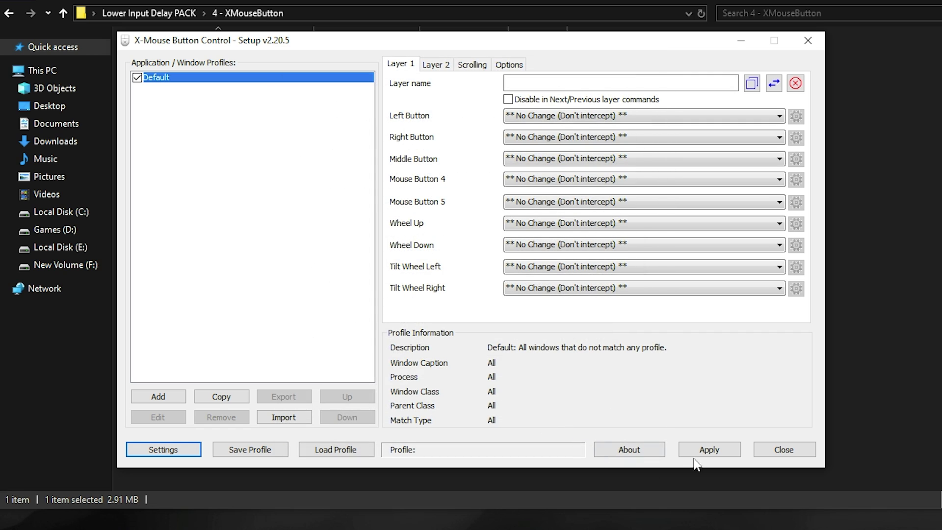
{"action": "left_click", "coordinate": [707, 450]}
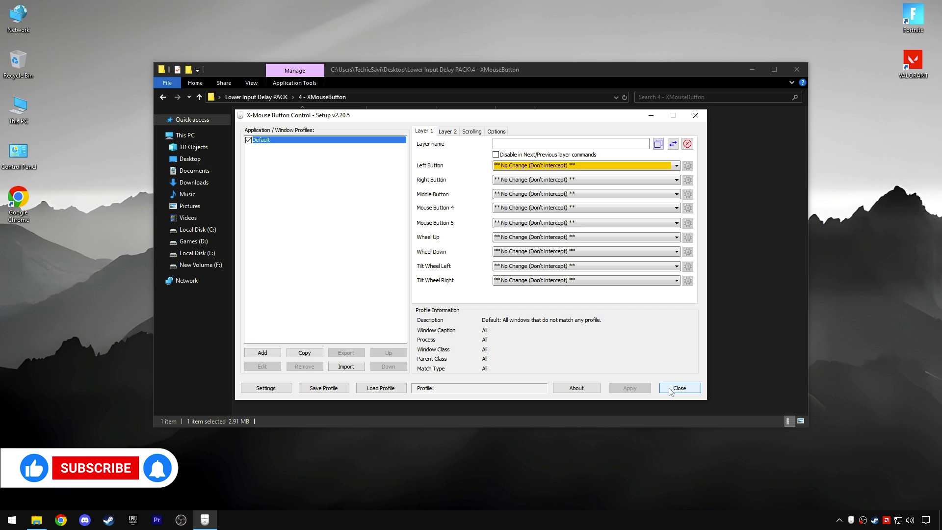
{"action": "left_click", "coordinate": [766, 448]}
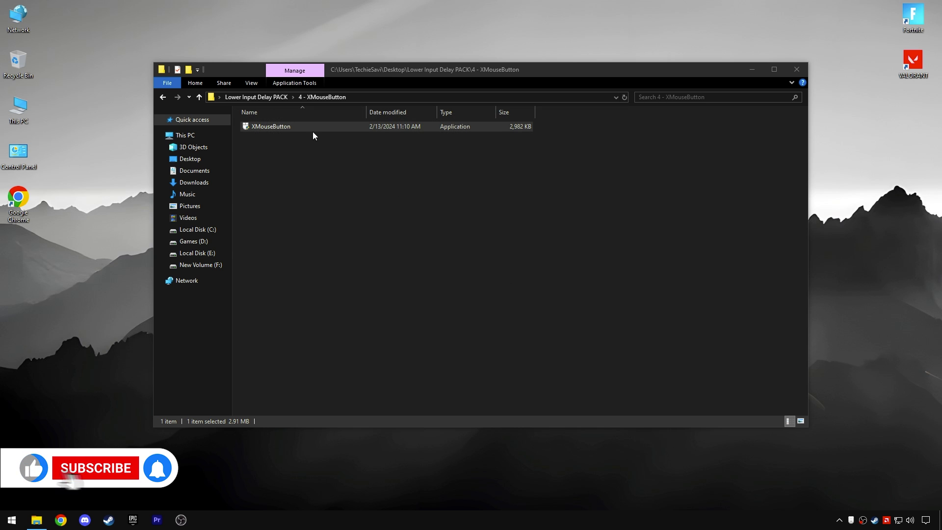
Open the pack's 5 - FilterKeysSetter folder, run FilterKeysSetter as administrator and load its default settings.
{"action": "left_click", "coordinate": [274, 98]}
{"action": "double_click", "coordinate": [277, 166]}
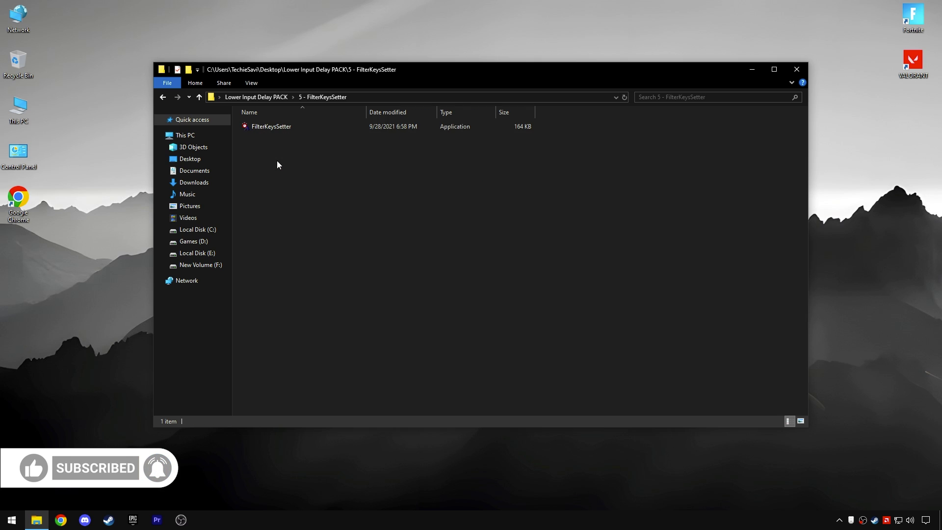
{"action": "right_click", "coordinate": [272, 126]}
{"action": "left_click", "coordinate": [290, 146]}
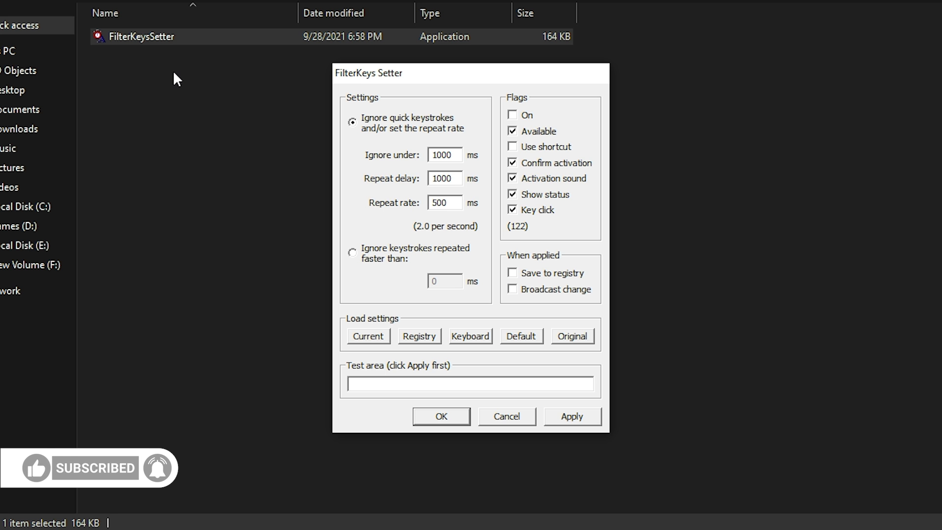
{"action": "left_click", "coordinate": [532, 337]}
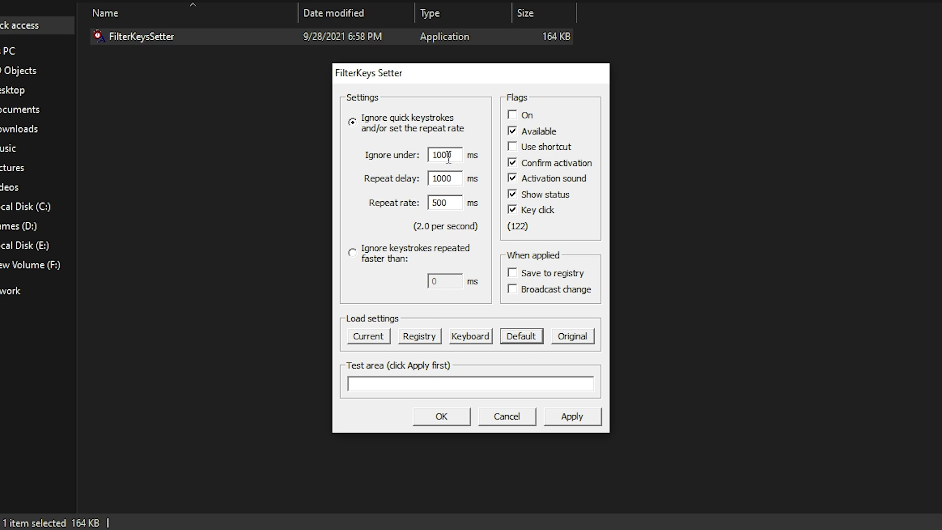
Set Ignore under to 0 ms, Repeat delay to 150 ms and Repeat rate to 25 ms in FilterKeys Setter.
{"action": "left_click_drag", "start_coordinate": [448, 156], "coordinate": [393, 146]}
{"action": "type", "text": "0"}
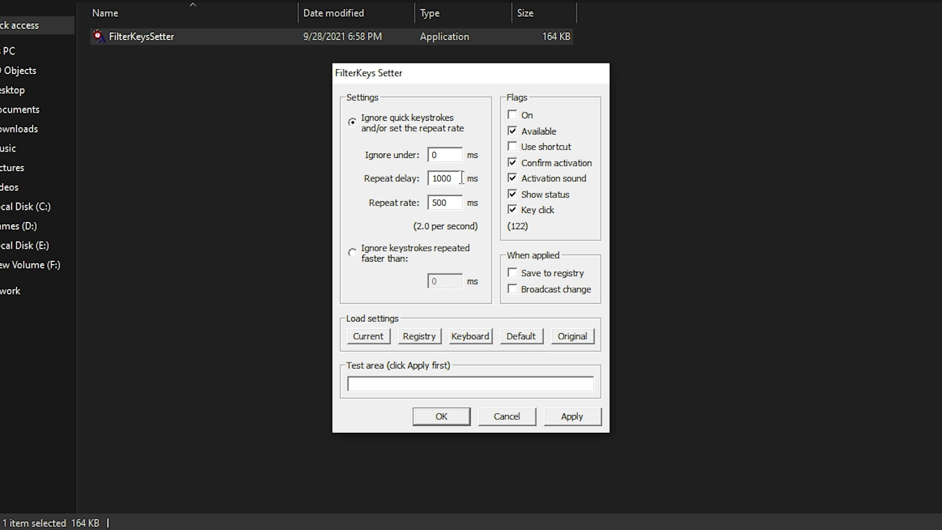
{"action": "left_click_drag", "start_coordinate": [461, 178], "coordinate": [386, 180]}
{"action": "type", "text": "150"}
{"action": "key", "text": "Tab"}
{"action": "type", "text": "25"}
Disable the Key click, Show status, Activation sound and Confirm activation flags, and apply the FilterKeys settings.
{"action": "left_click", "coordinate": [538, 211]}
{"action": "left_click", "coordinate": [513, 196]}
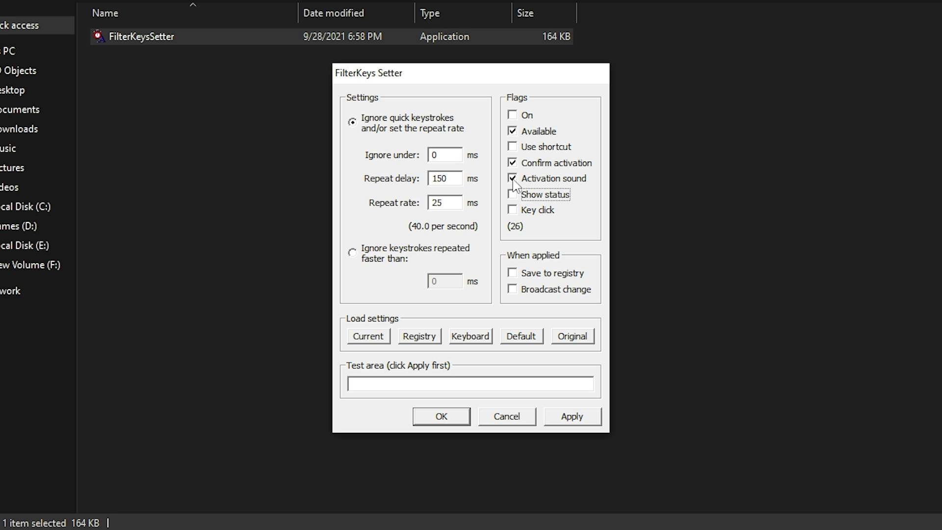
{"action": "left_click", "coordinate": [513, 183]}
{"action": "left_click", "coordinate": [515, 165]}
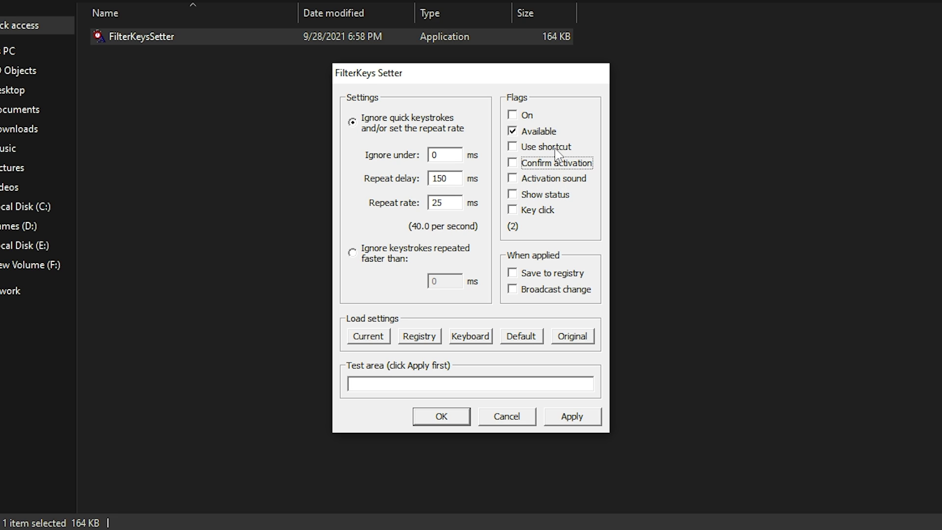
{"action": "left_click", "coordinate": [592, 423]}
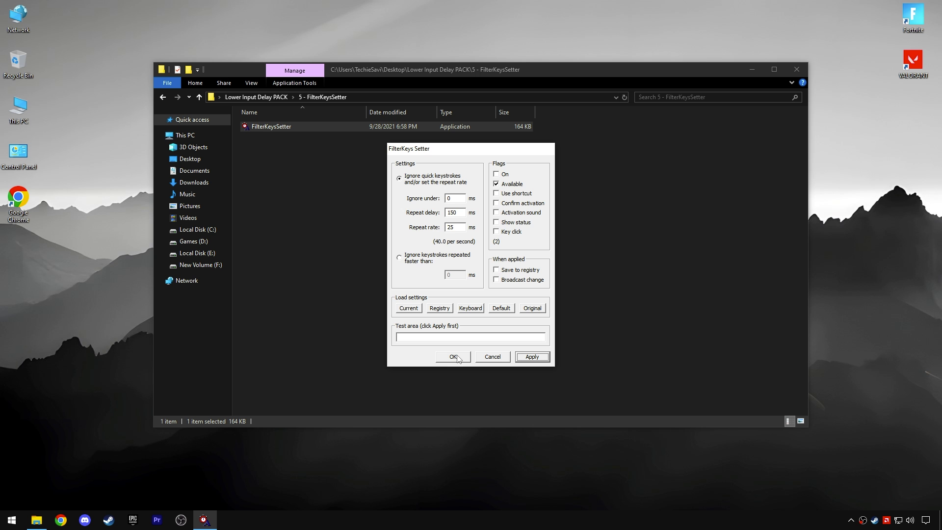
{"action": "left_click", "coordinate": [442, 416]}
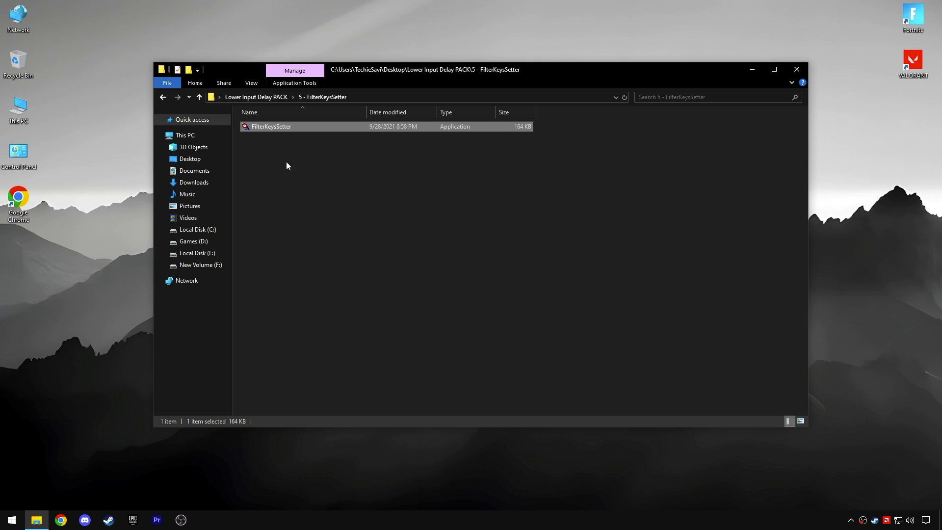
Return to the Lower Input Delay PACK folder and close the File Explorer window.
{"action": "left_click", "coordinate": [261, 98]}
{"action": "left_click", "coordinate": [313, 180]}
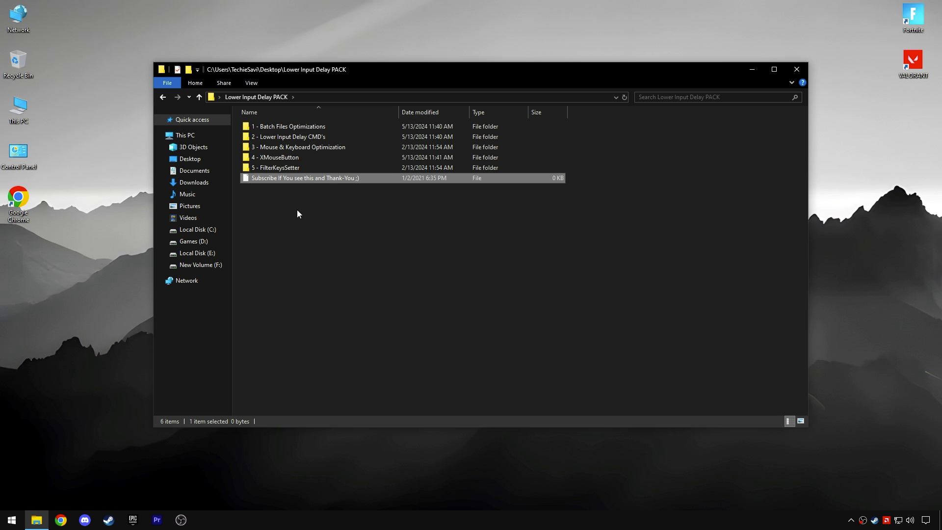
{"action": "left_click_drag", "start_coordinate": [297, 211], "coordinate": [338, 116]}
{"action": "left_click", "coordinate": [332, 199]}
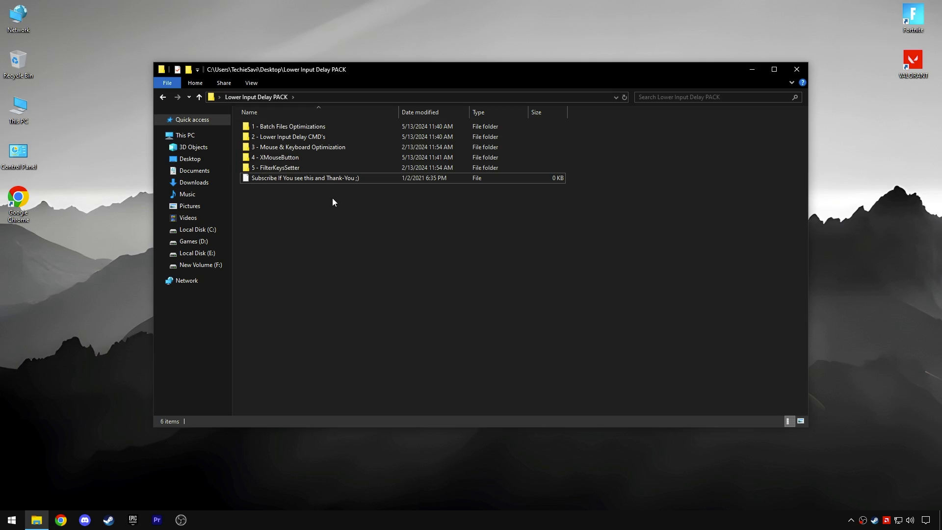
{"action": "left_click", "coordinate": [797, 72]}
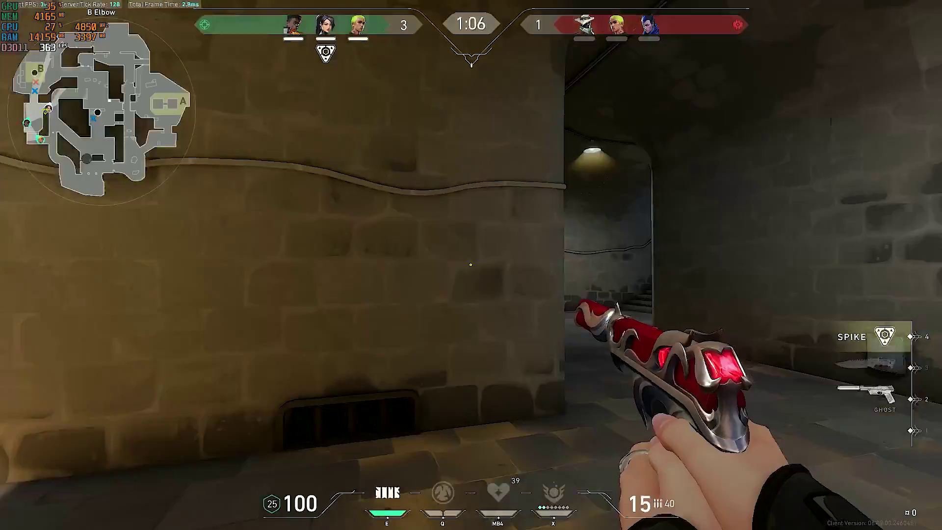
{"action": "key", "text": "w"}
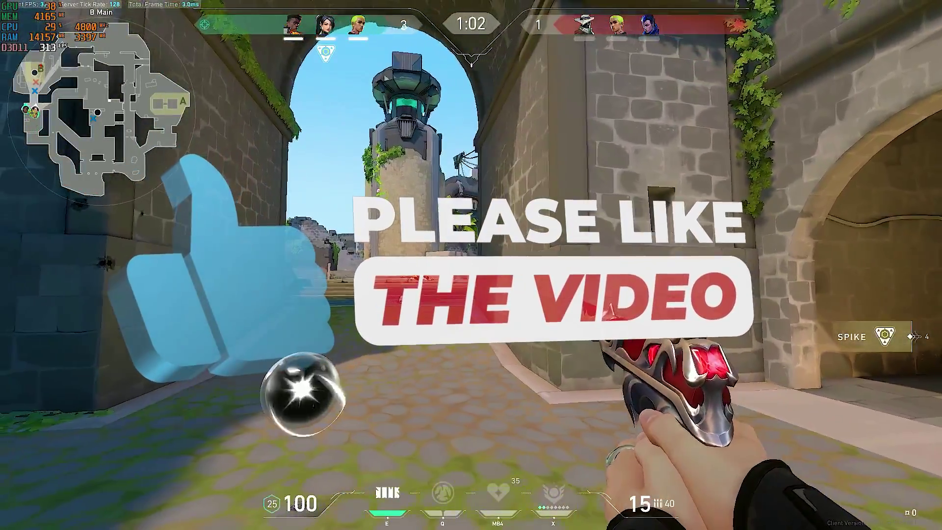
{"action": "key", "text": "w"}
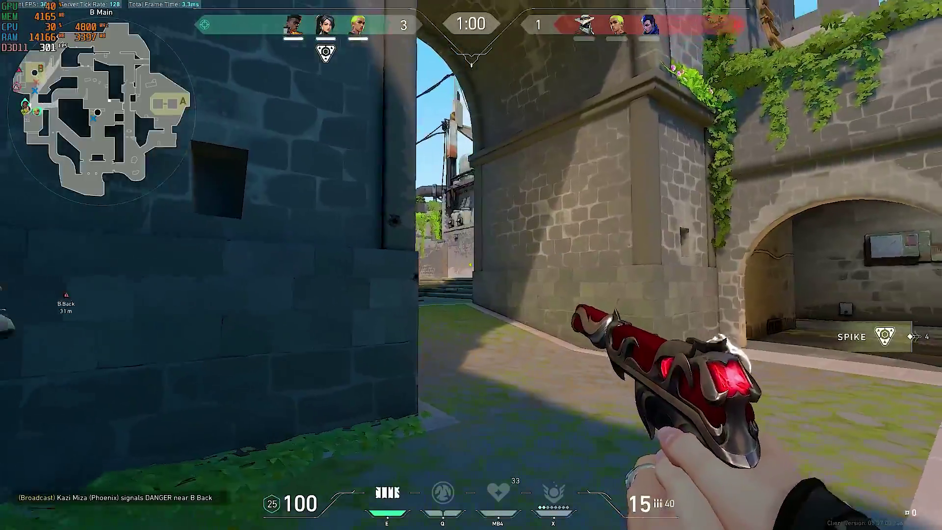
{"action": "key", "text": "w"}
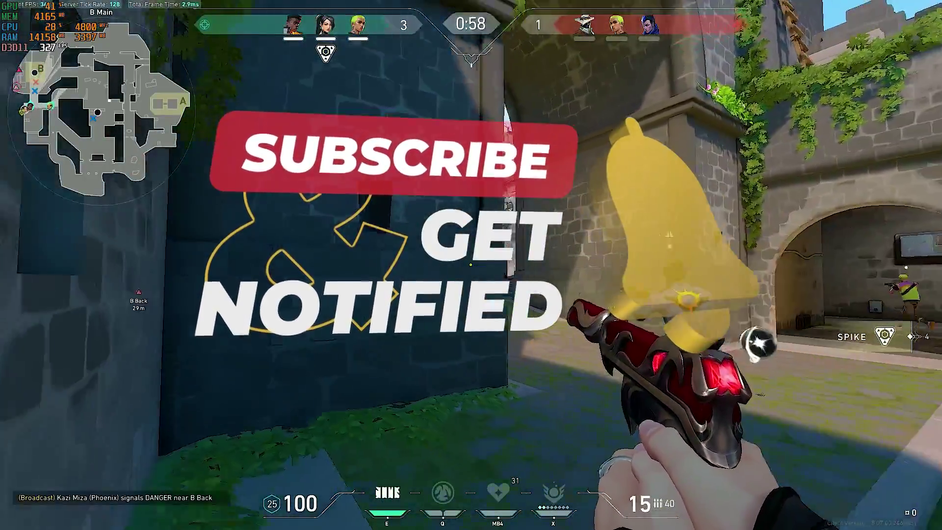
{"action": "key", "text": "w"}
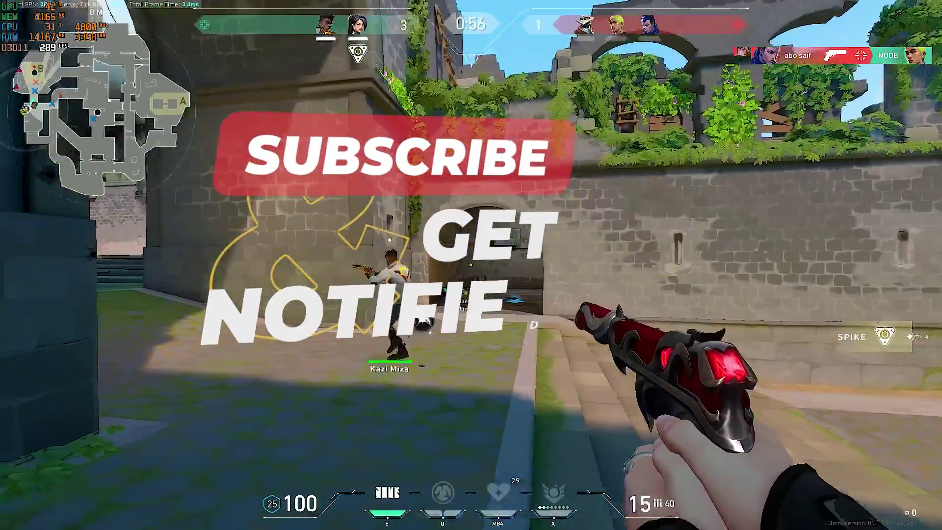
{"action": "key", "text": "a"}
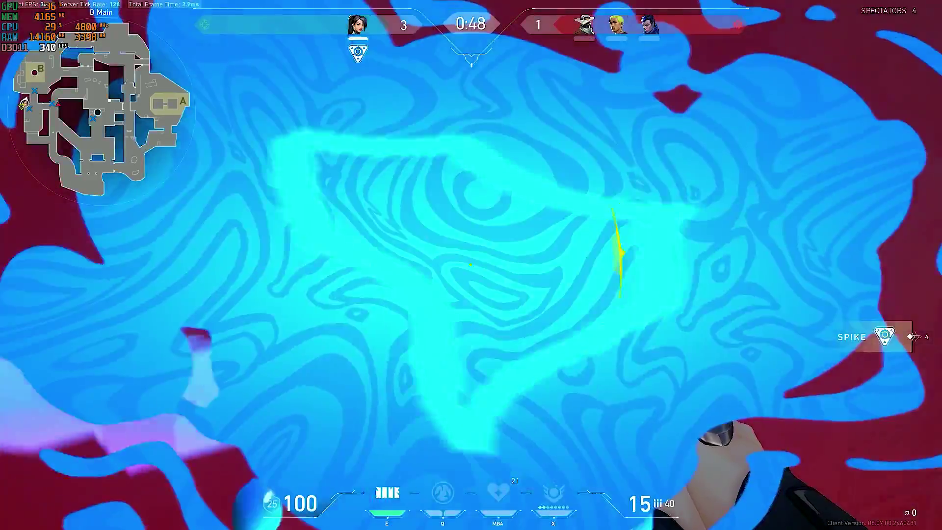
{"action": "key", "text": "w"}
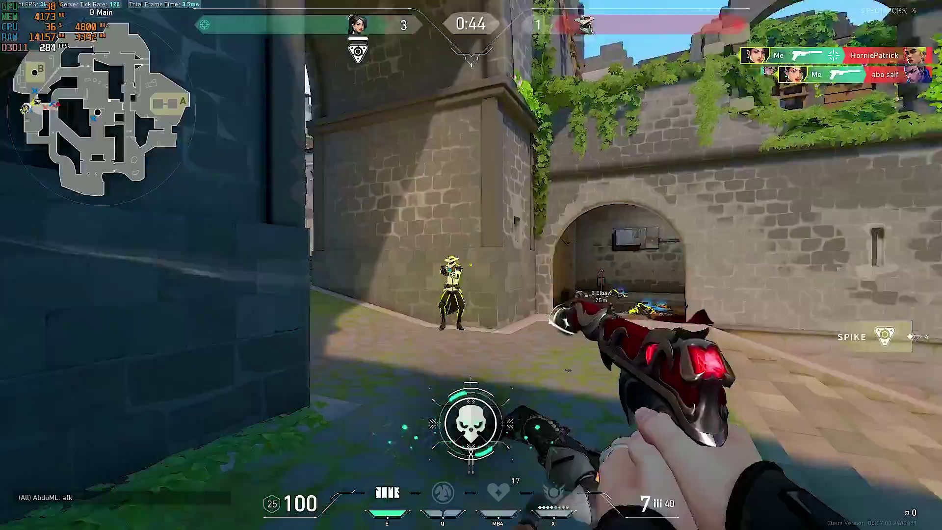
{"action": "left_click", "coordinate": [471, 265]}
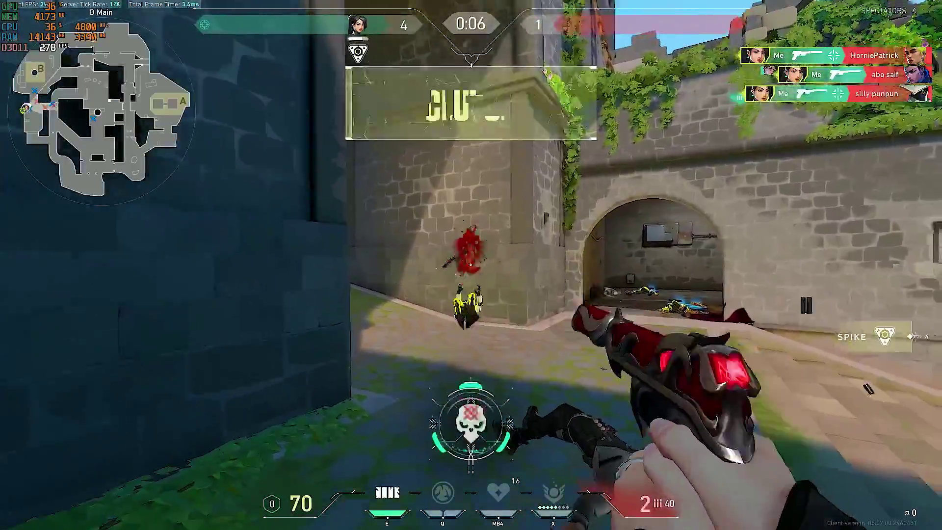
{"action": "key", "text": "r"}
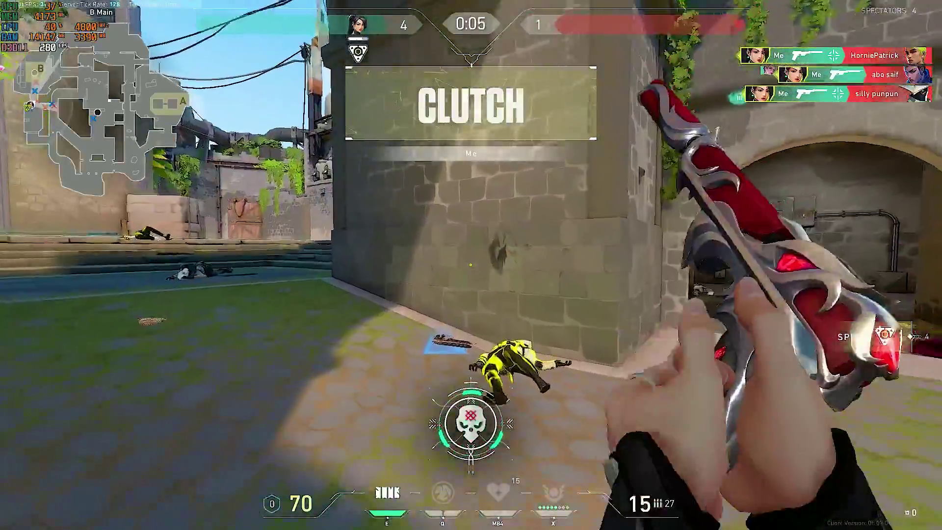
{"action": "key", "text": "e"}
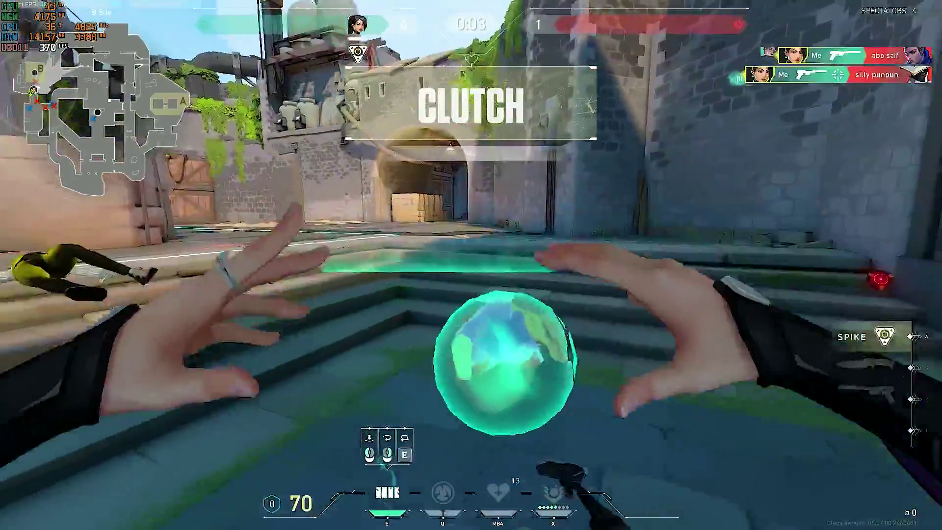
{"action": "key", "text": "c"}
{"action": "left_click", "coordinate": [471, 265]}
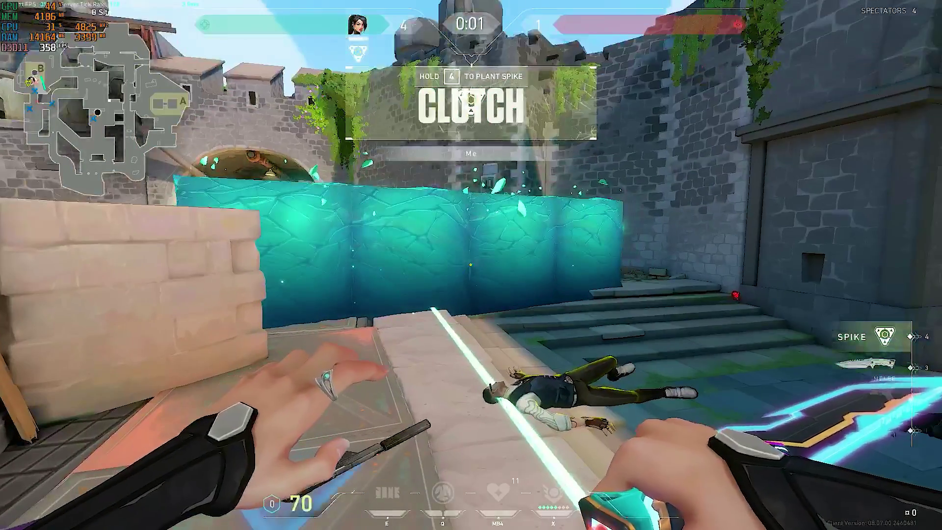
{"action": "key", "text": "4"}
{"action": "left_click", "coordinate": [471, 265]}
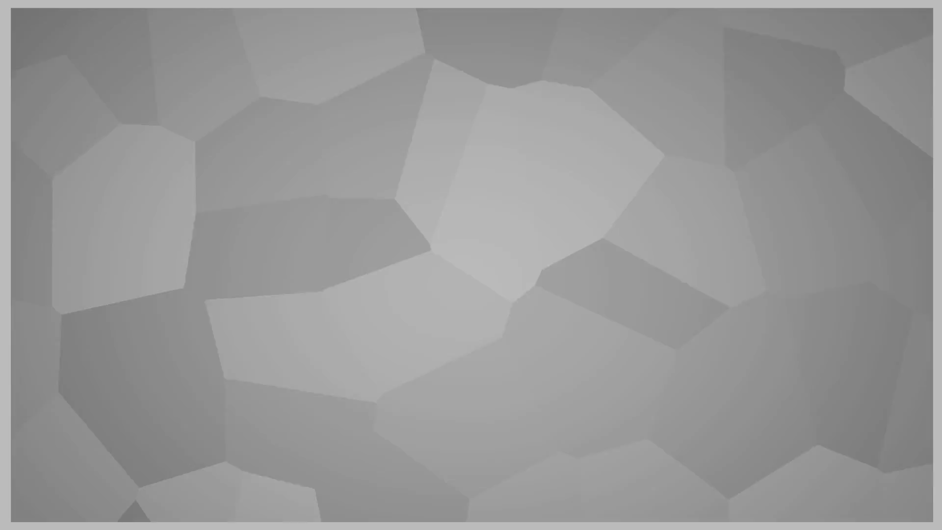